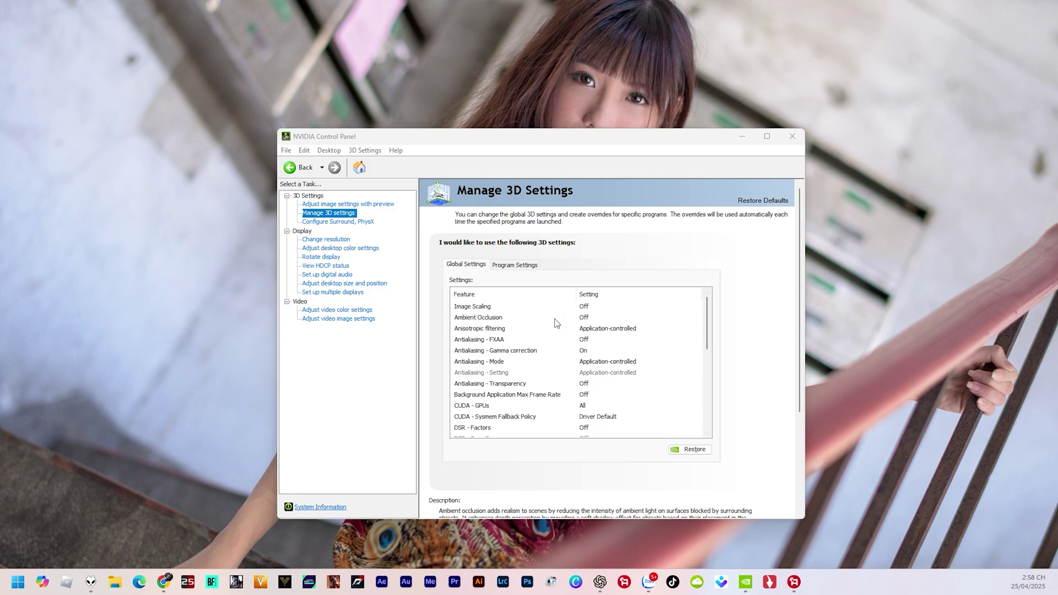
Step: Check the options offered for Image Scaling and Anisotropic filtering in the global 3D settings
{"action": "left_click", "coordinate": [493, 309]}
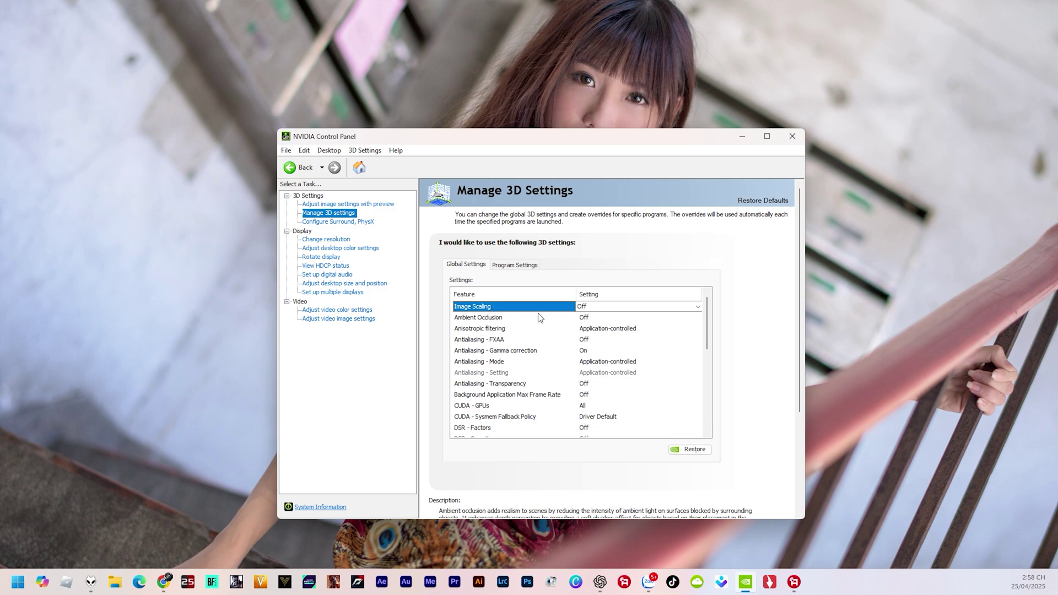
{"action": "left_click", "coordinate": [627, 307]}
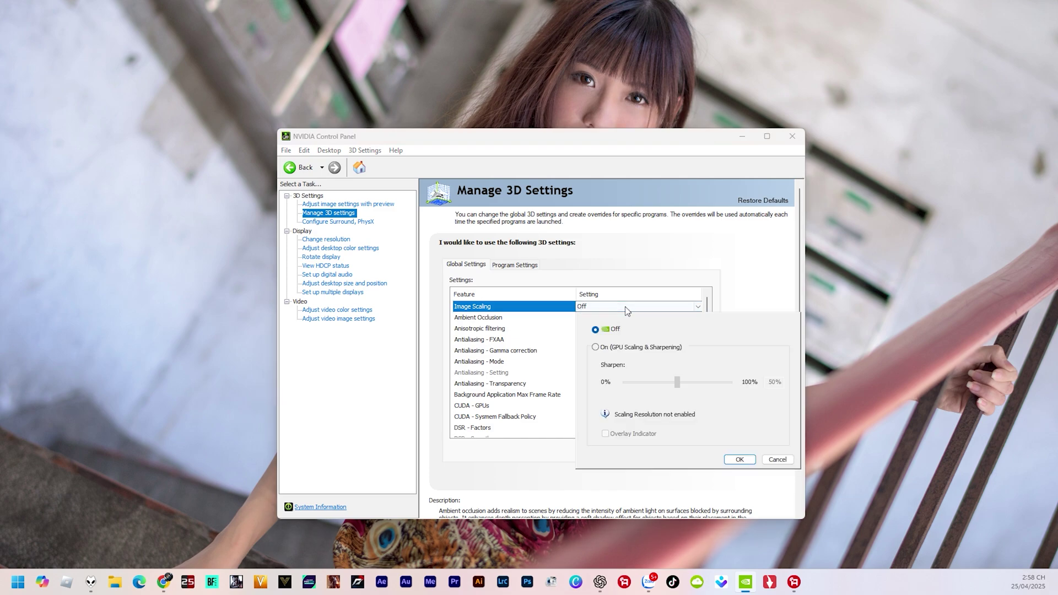
{"action": "left_click", "coordinate": [749, 280]}
{"action": "mouse_move", "coordinate": [580, 338]}
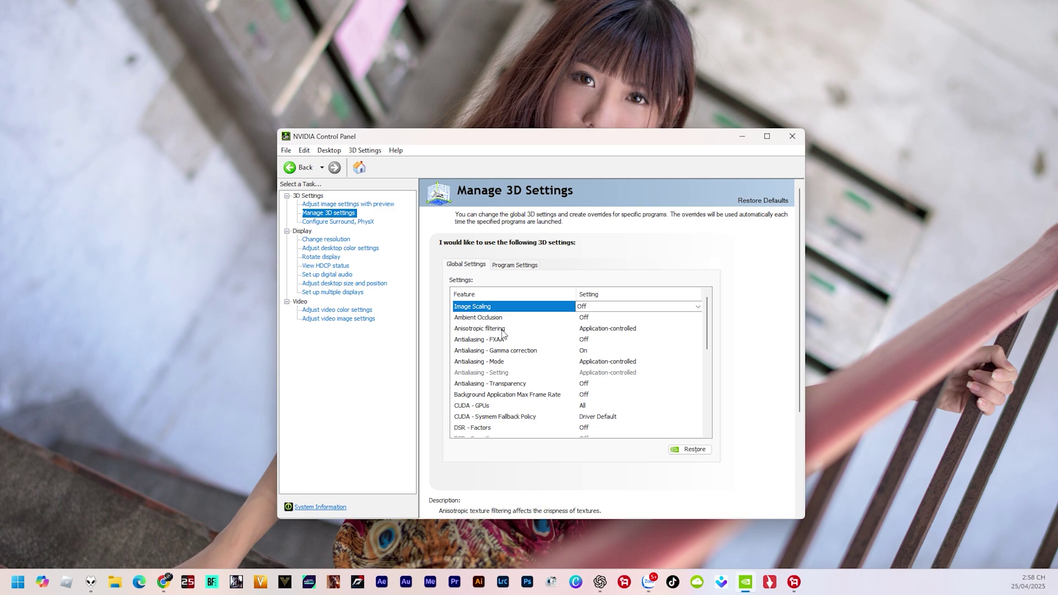
{"action": "left_click", "coordinate": [587, 330]}
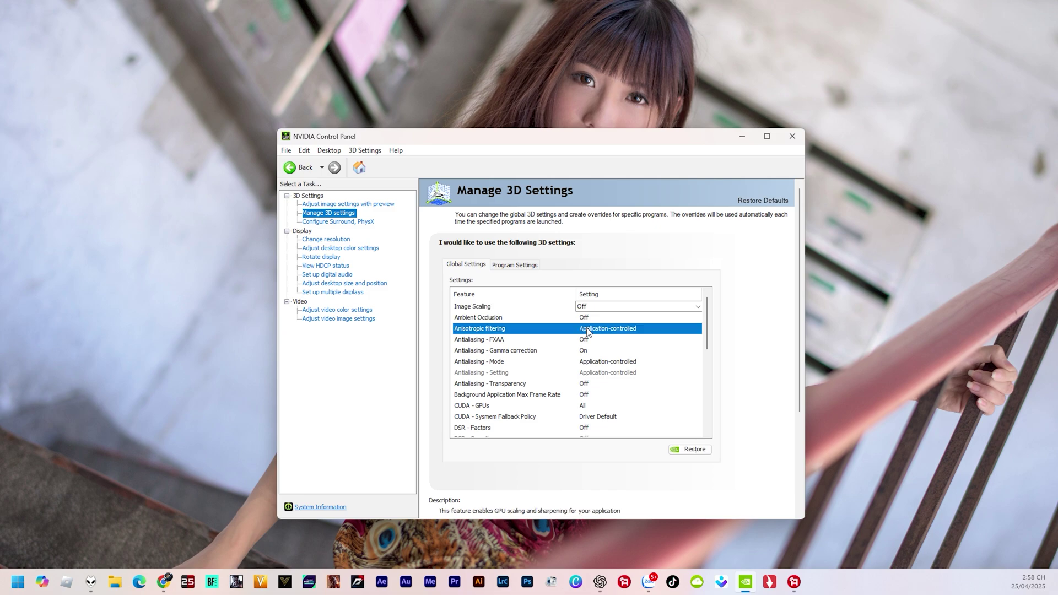
{"action": "left_click", "coordinate": [588, 330]}
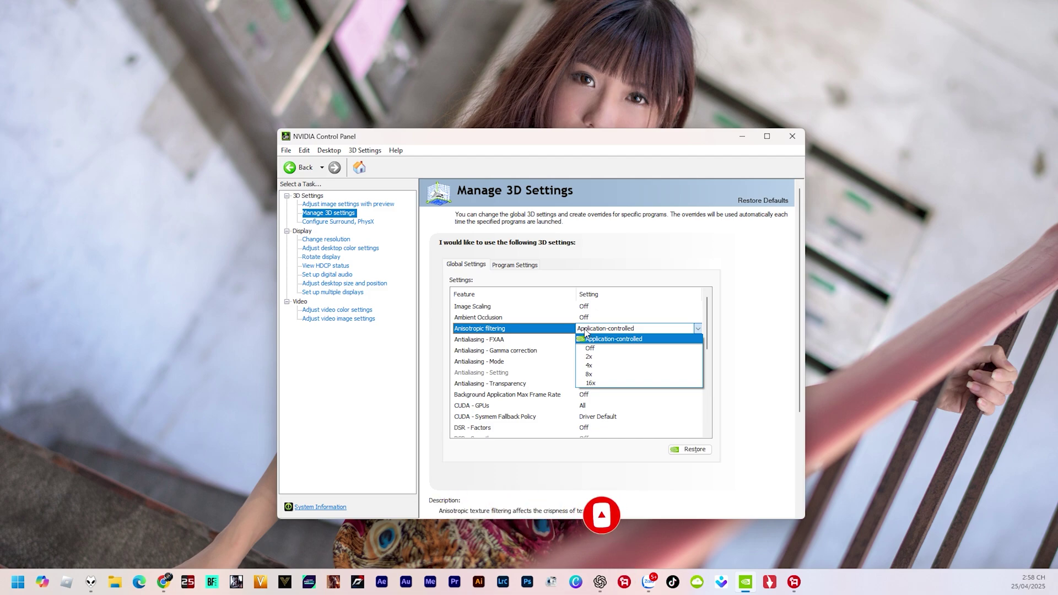
{"action": "left_click", "coordinate": [585, 330]}
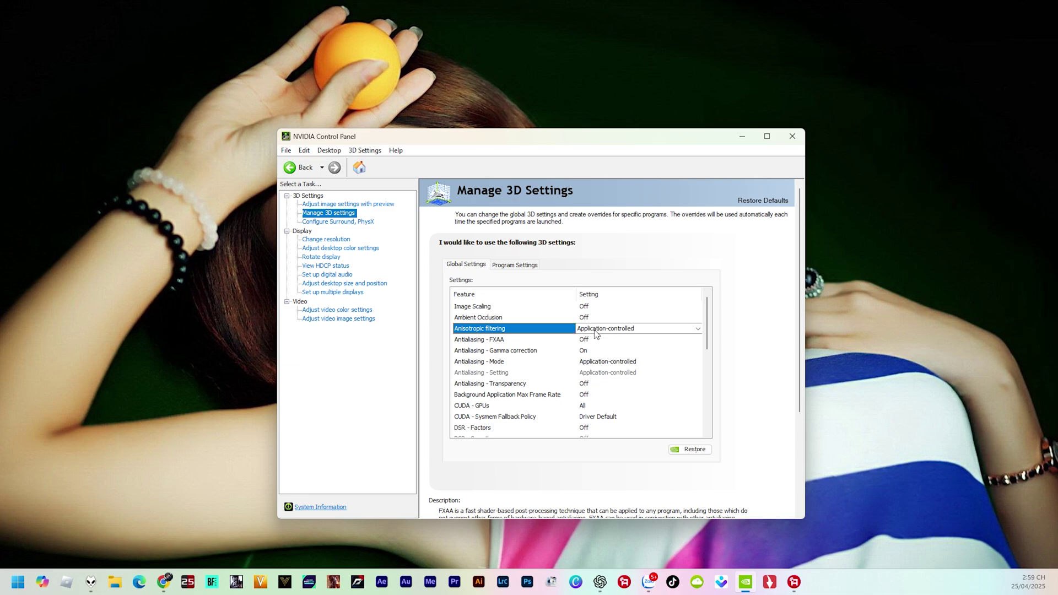
Step: Check the options offered for Antialiasing - FXAA and Antialiasing - Gamma correction
{"action": "left_click", "coordinate": [583, 343]}
{"action": "left_click", "coordinate": [583, 344]}
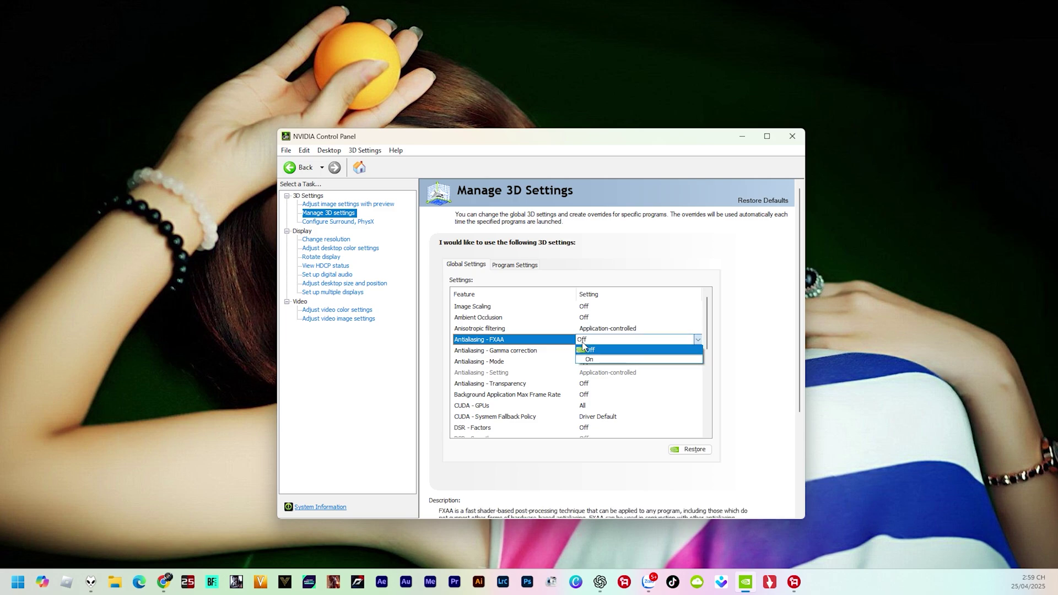
{"action": "left_click", "coordinate": [583, 346]}
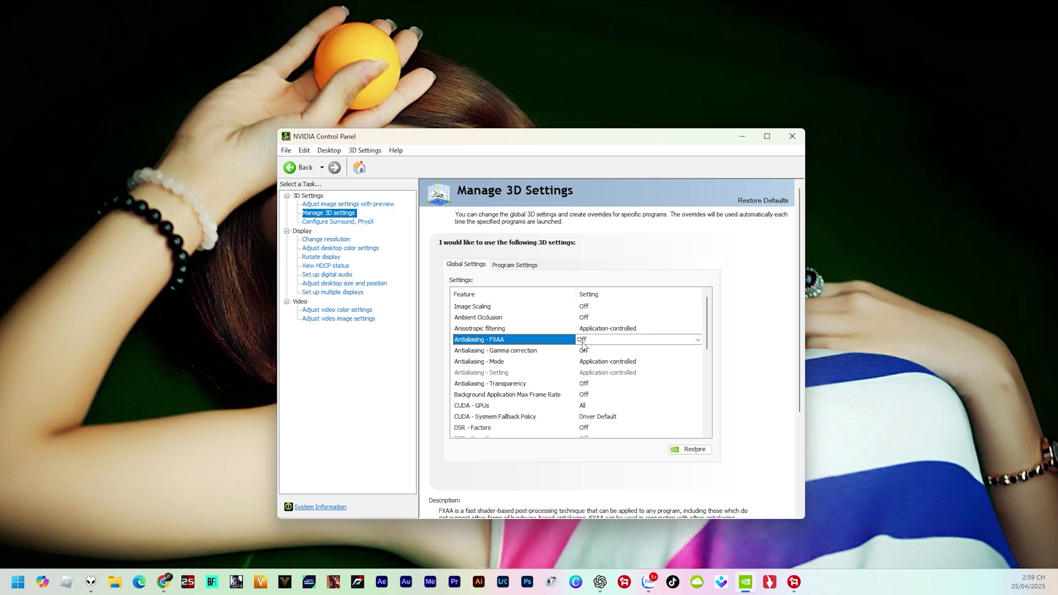
{"action": "left_click", "coordinate": [534, 353]}
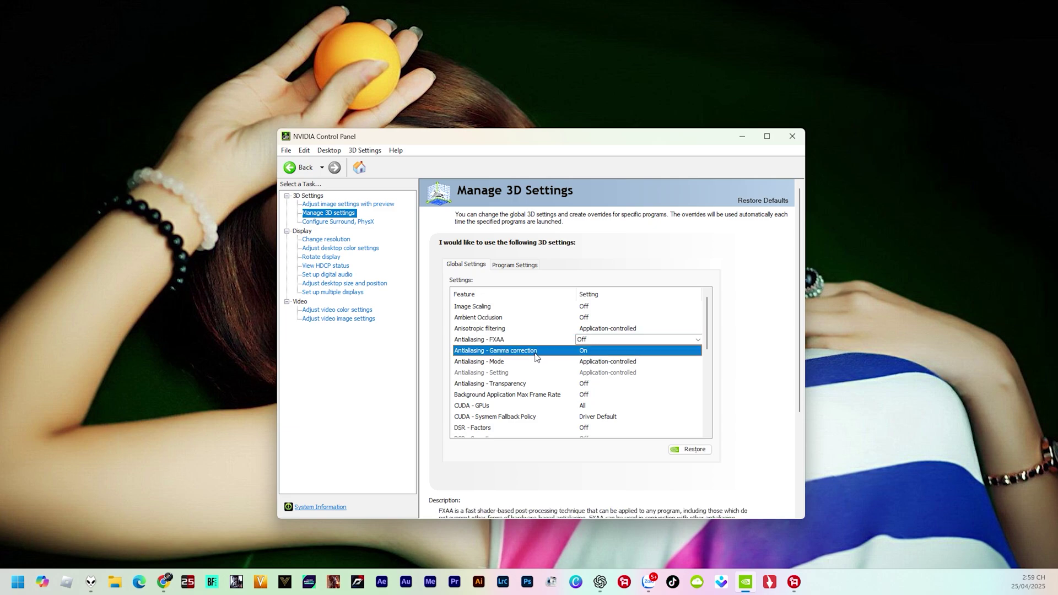
{"action": "left_click", "coordinate": [588, 356]}
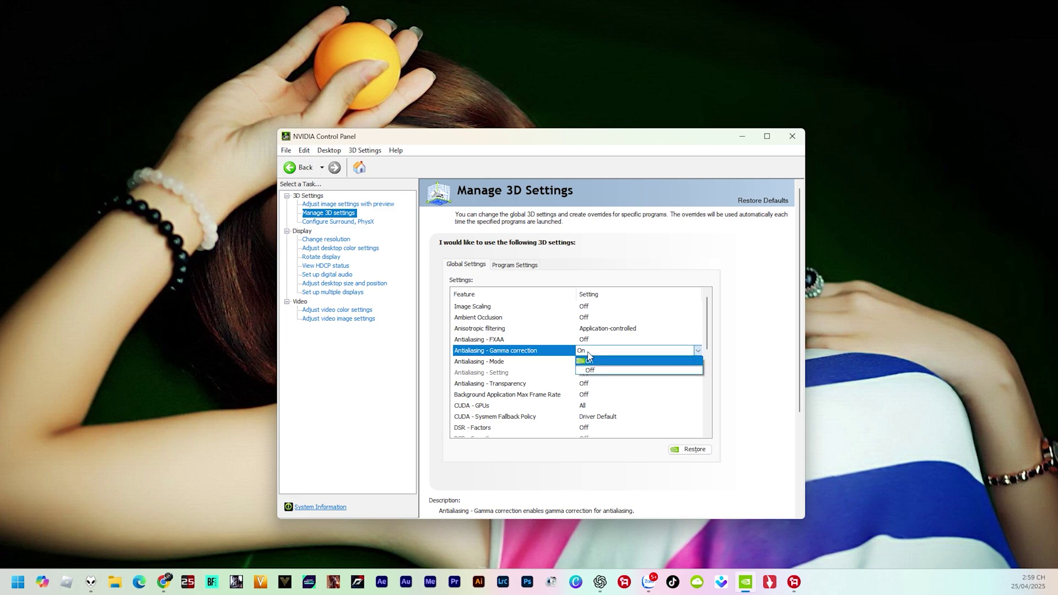
{"action": "left_click", "coordinate": [588, 355]}
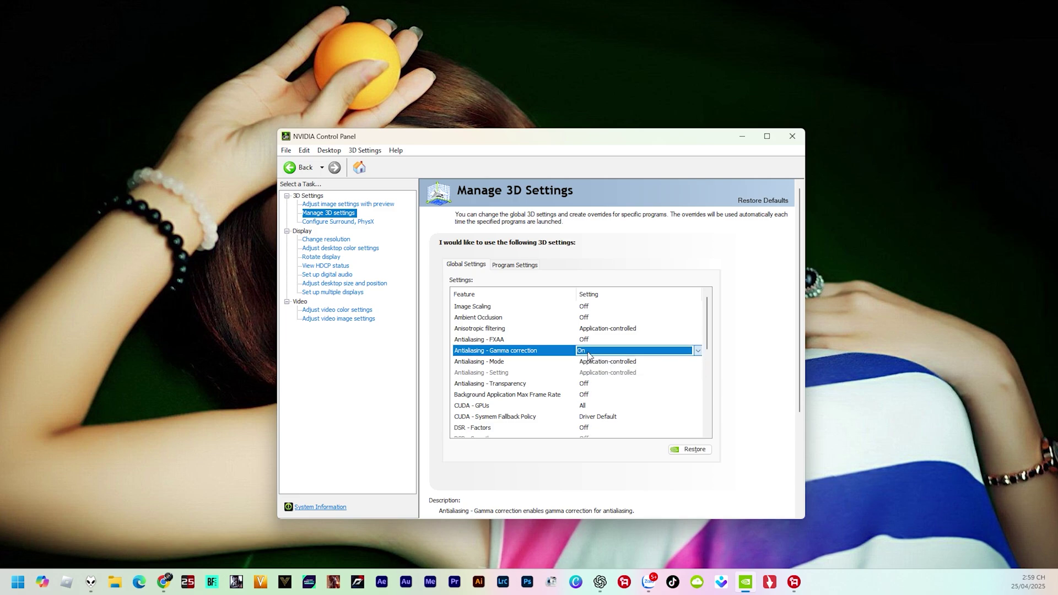
Step: Check the options for Antialiasing - Mode and view the Antialiasing - Transparency setting
{"action": "left_click", "coordinate": [496, 367]}
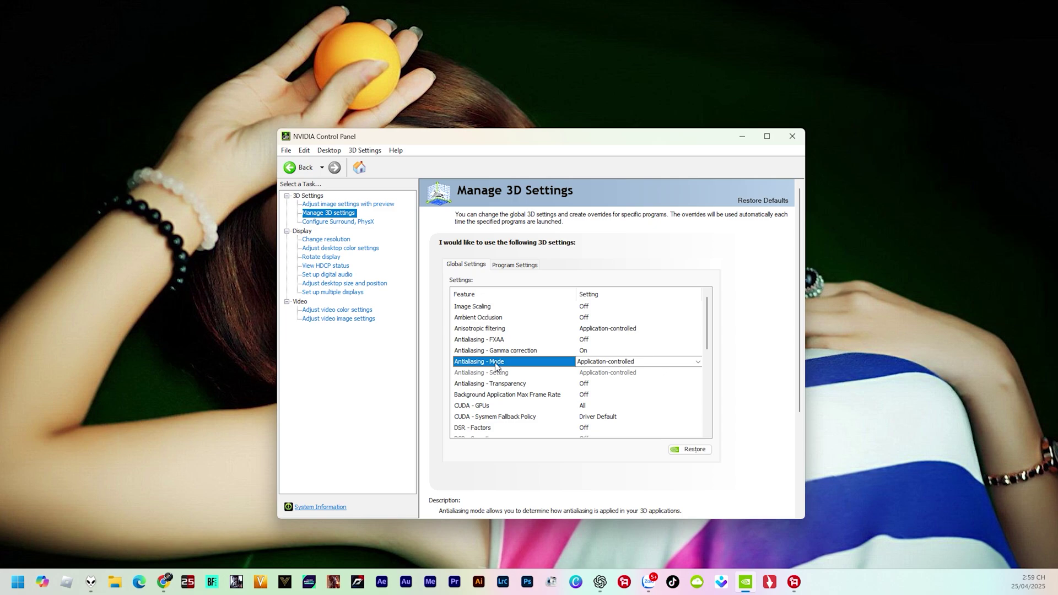
{"action": "left_click", "coordinate": [697, 365]}
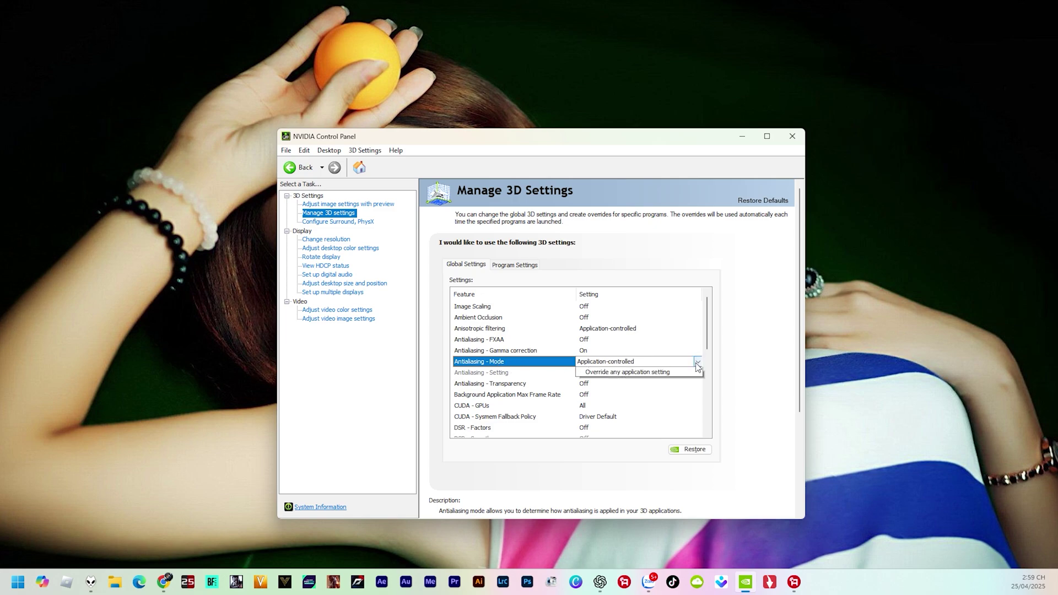
{"action": "left_click", "coordinate": [632, 364]}
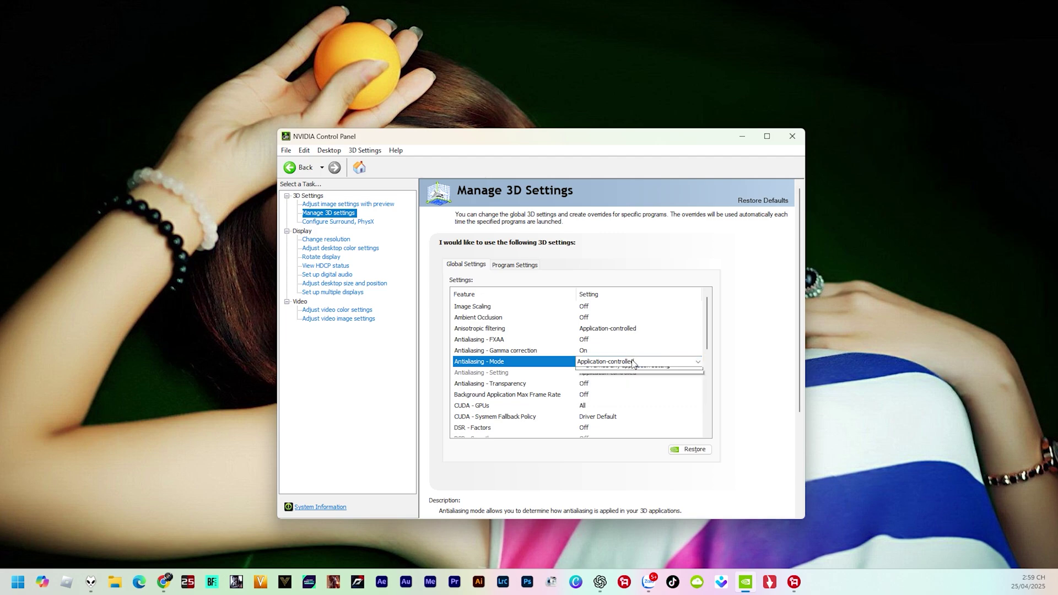
{"action": "left_click", "coordinate": [634, 364]}
{"action": "left_click", "coordinate": [633, 371]}
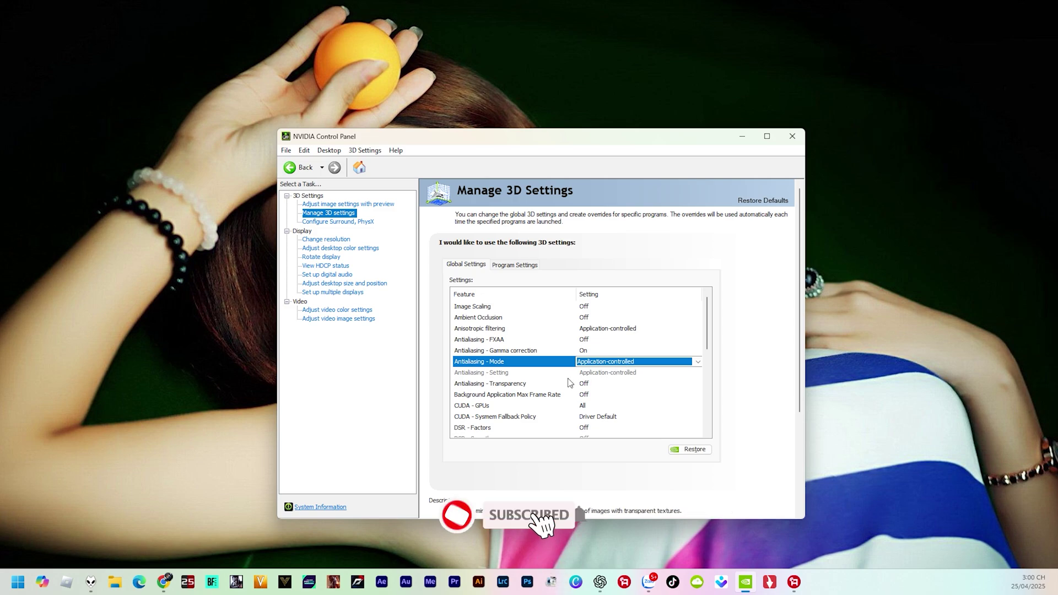
{"action": "left_click", "coordinate": [512, 384]}
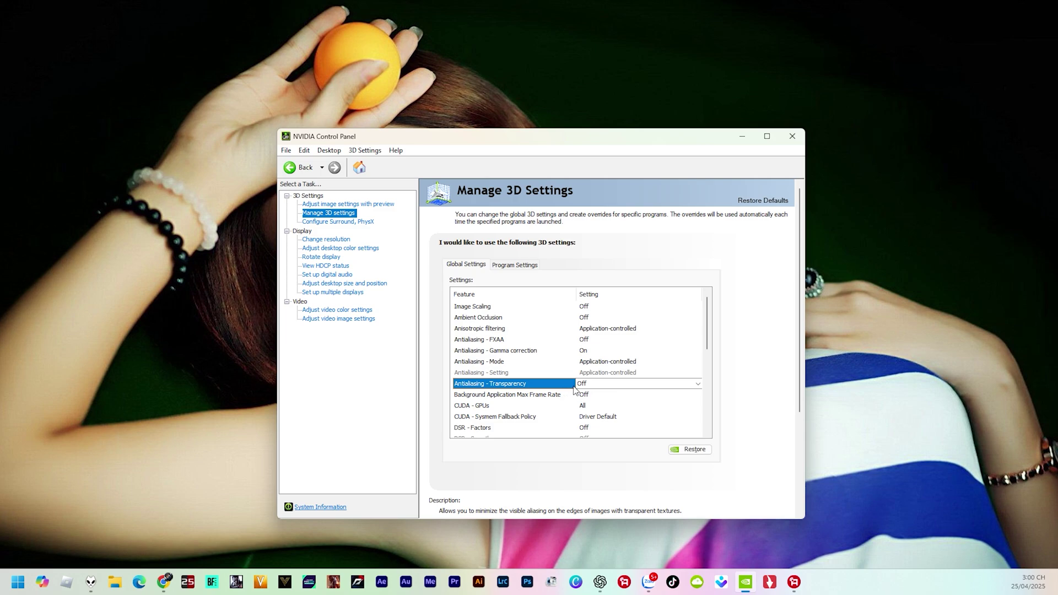
Step: Turn on Background Application Max Frame Rate with a limit of 30 FPS
{"action": "left_click", "coordinate": [539, 397]}
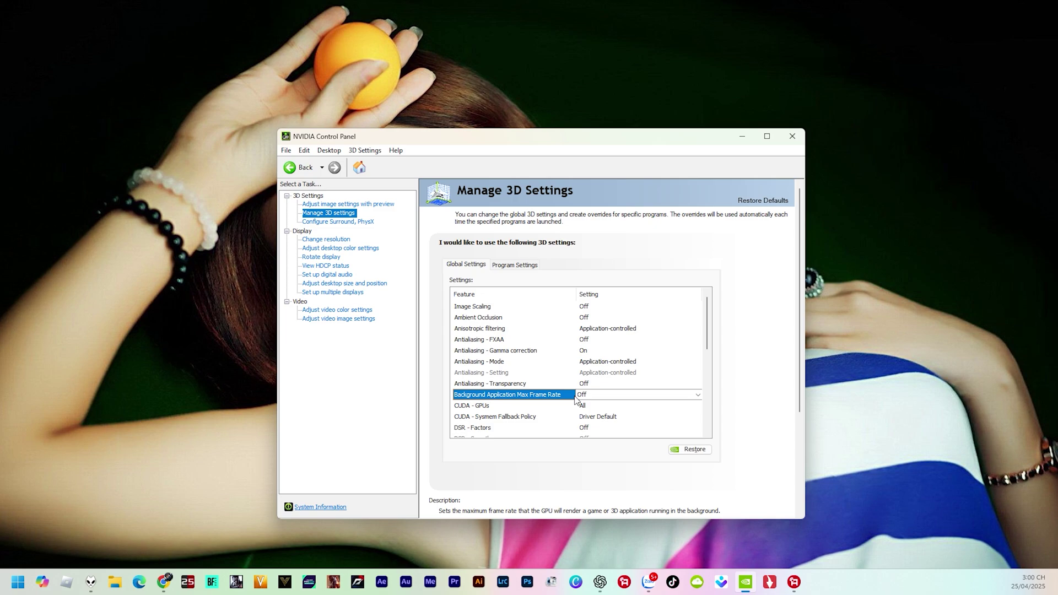
{"action": "left_click", "coordinate": [574, 396]}
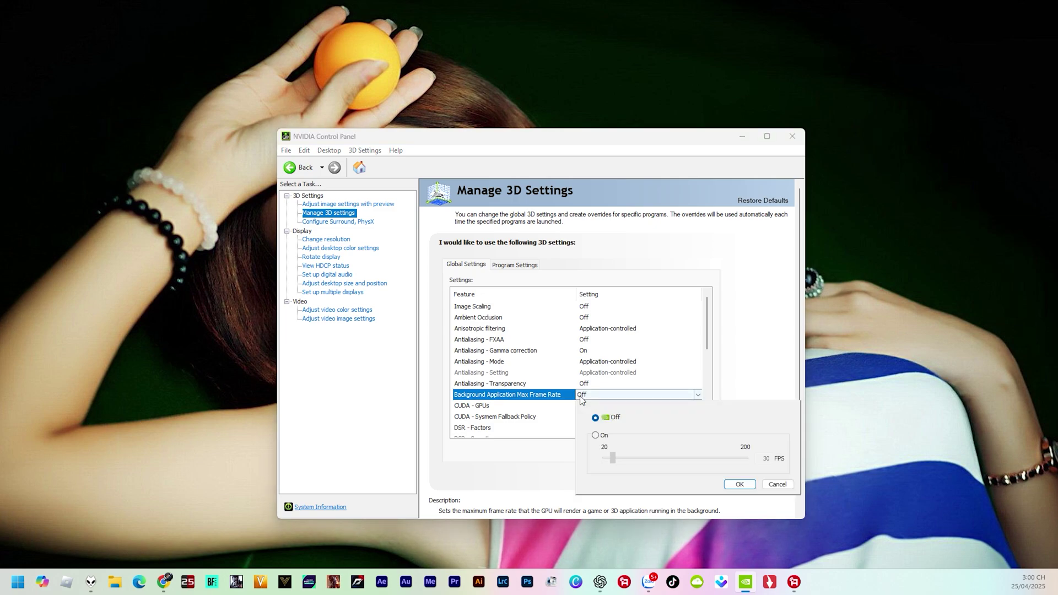
{"action": "left_click", "coordinate": [594, 436]}
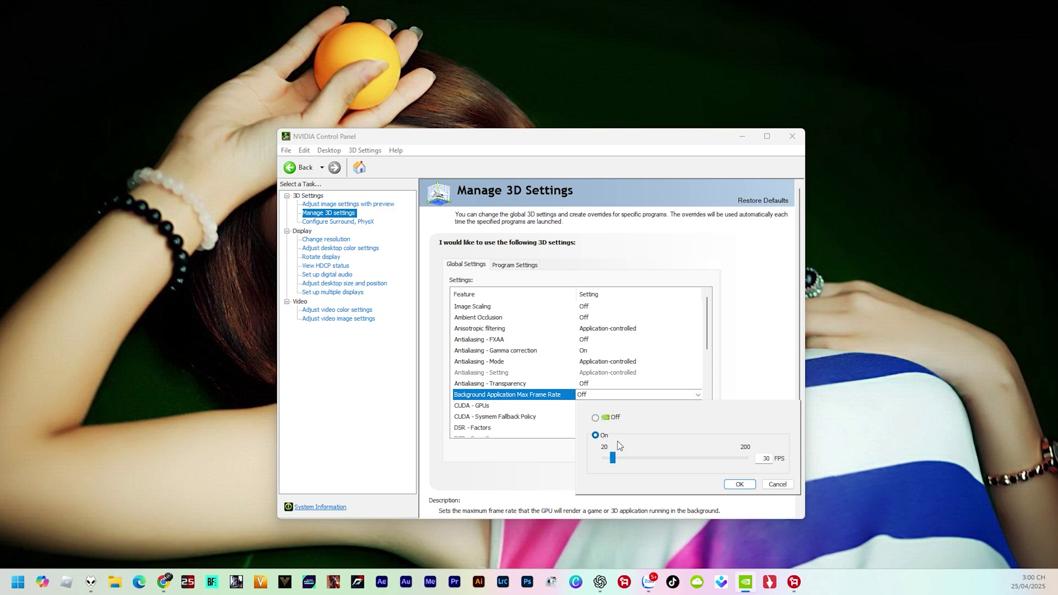
{"action": "left_click", "coordinate": [740, 485]}
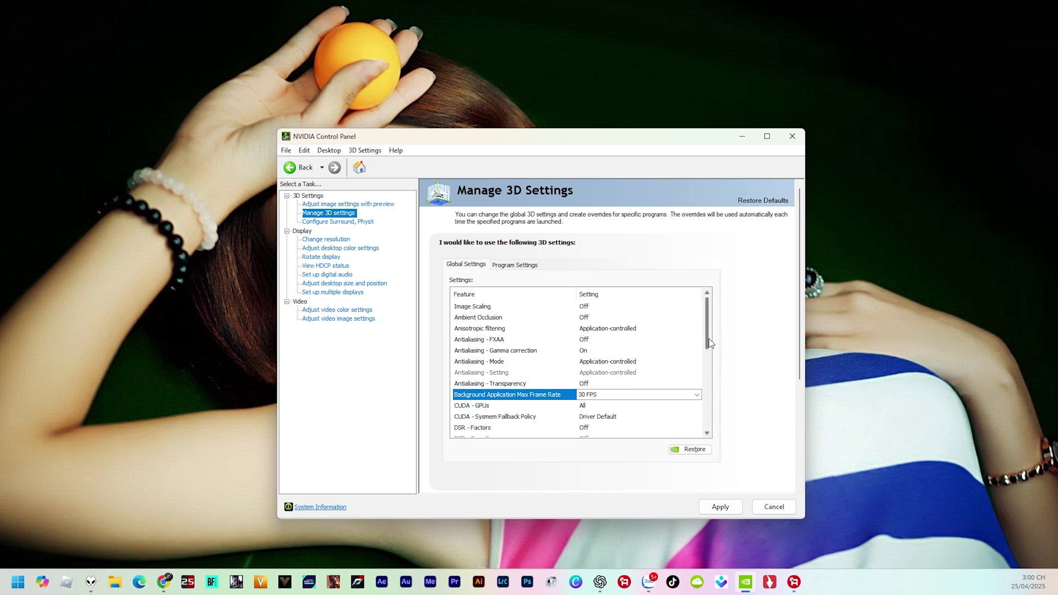
Step: Confirm NVIDIA GeForce RTX 4060 Ti for CUDA - GPUs, and check the CUDA Sysmem Fallback Policy and DSR - Factors settings
{"action": "left_click_drag", "start_coordinate": [709, 338], "coordinate": [708, 360]}
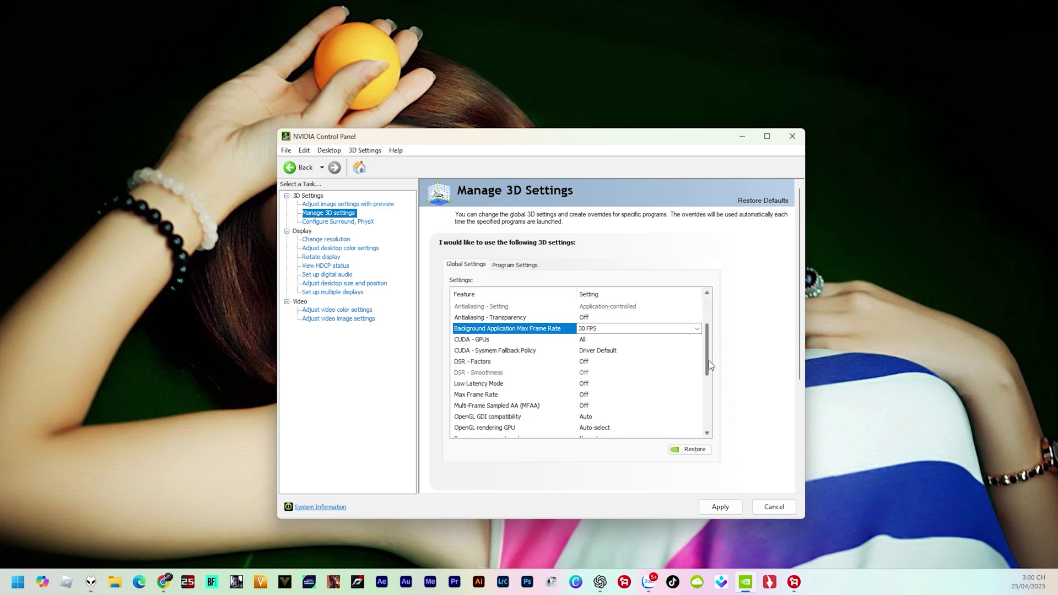
{"action": "left_click", "coordinate": [481, 341]}
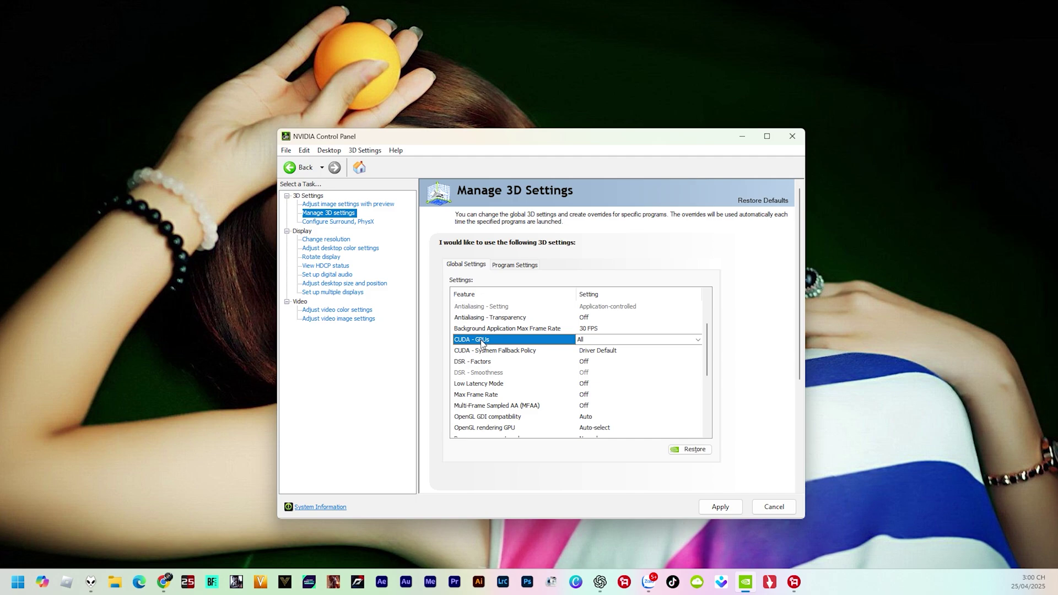
{"action": "left_click", "coordinate": [578, 340]}
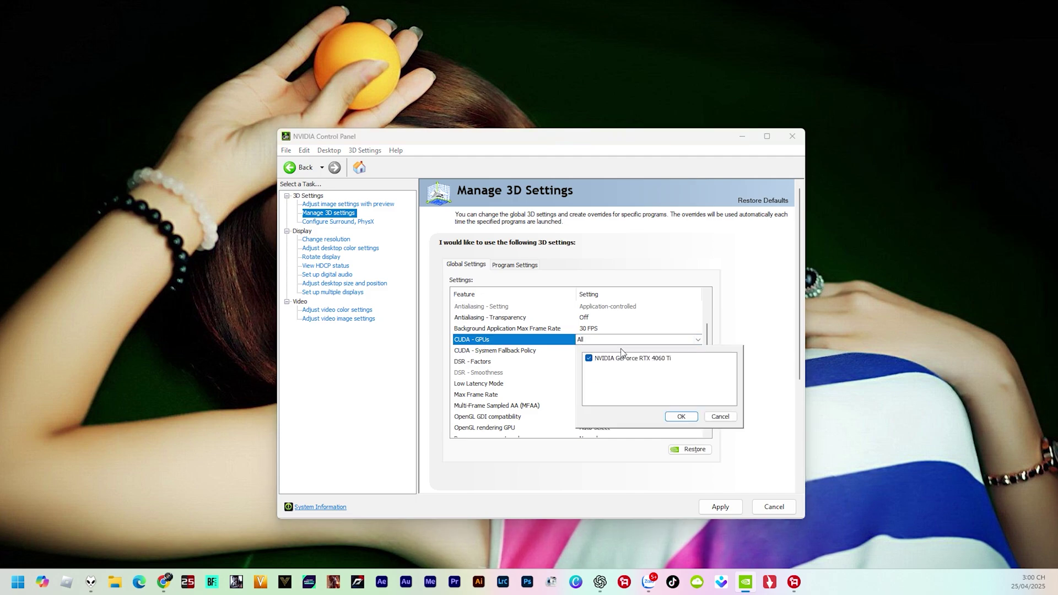
{"action": "left_click", "coordinate": [683, 416]}
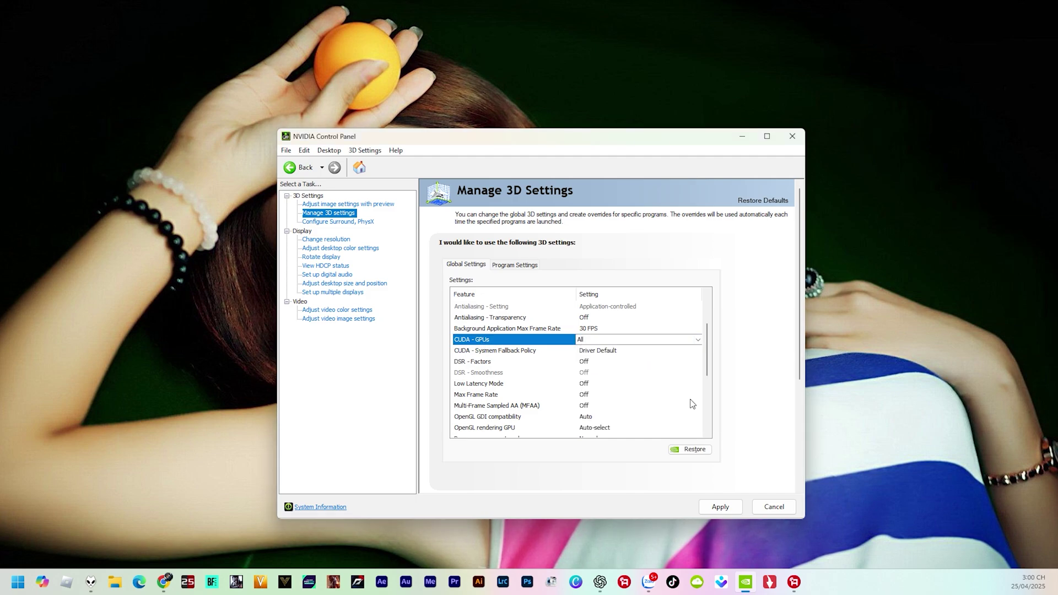
{"action": "left_click", "coordinate": [516, 354]}
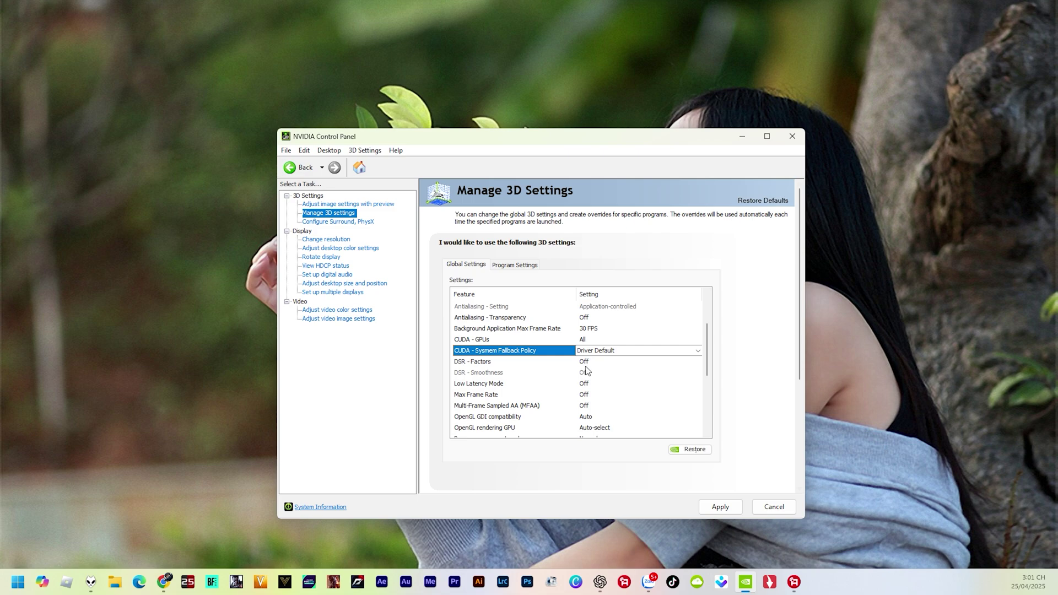
{"action": "left_click", "coordinate": [482, 364]}
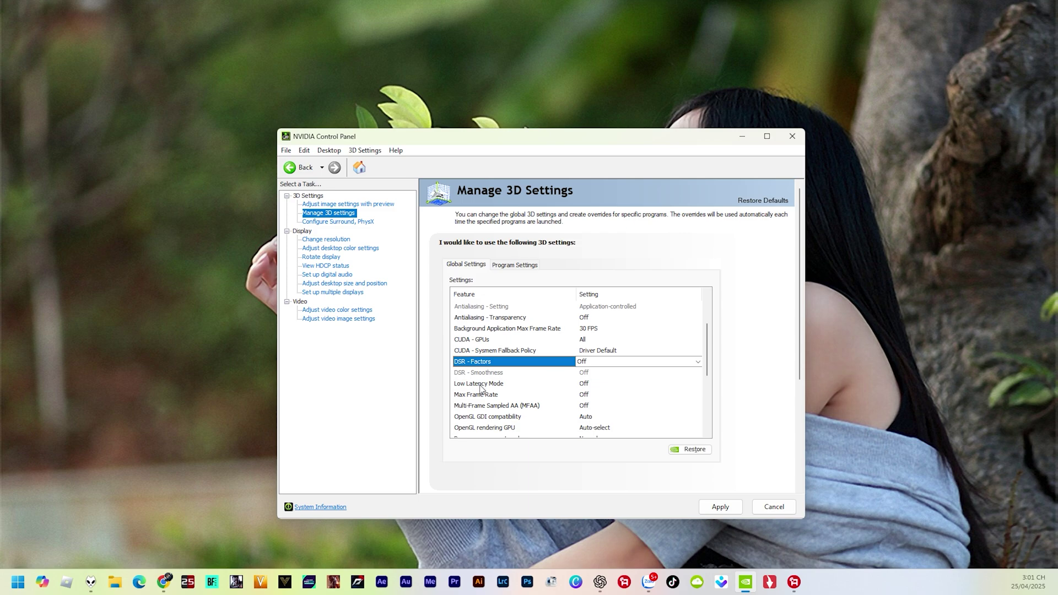
Step: Set Low Latency Mode to Ultra in the global 3D settings
{"action": "left_click", "coordinate": [480, 386]}
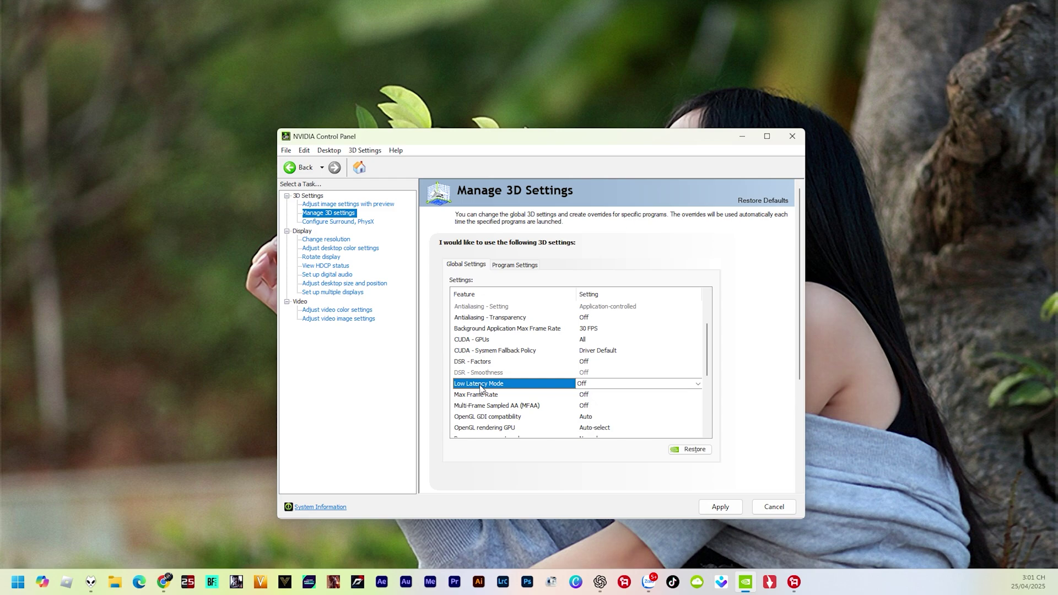
{"action": "left_click", "coordinate": [629, 386]}
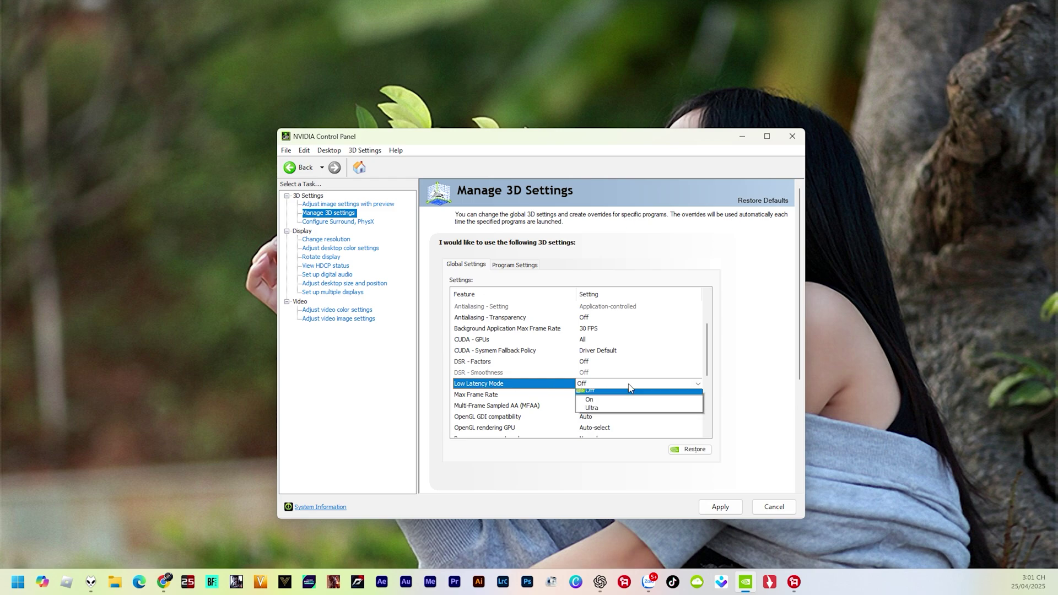
{"action": "left_click", "coordinate": [614, 413]}
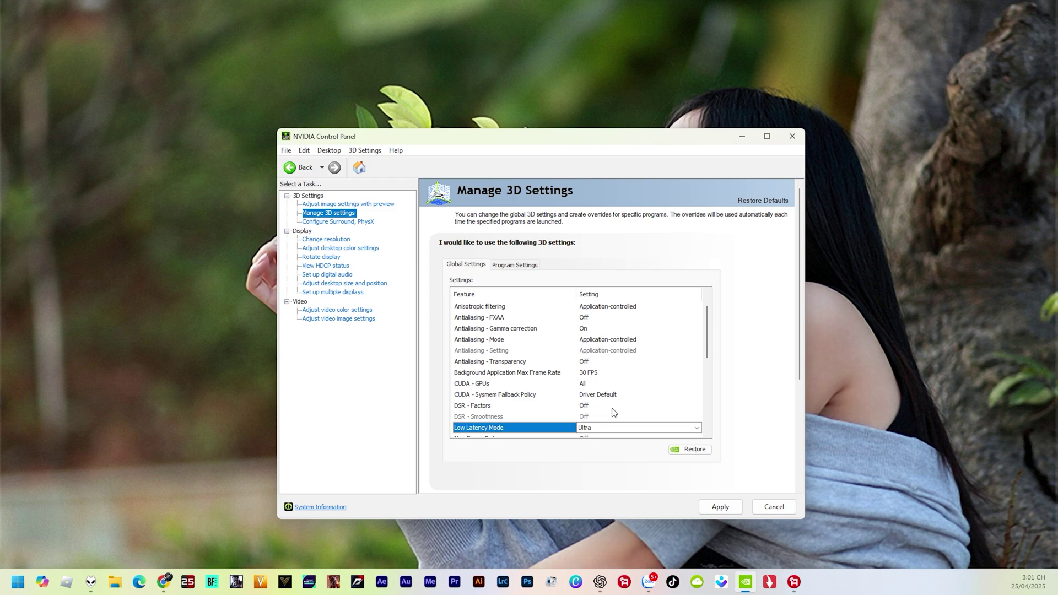
Step: Check the Max Frame Rate, Multi-Frame Sampled AA (MFAA) and OpenGL GDI compatibility settings
{"action": "left_click_drag", "start_coordinate": [710, 353], "coordinate": [710, 390]}
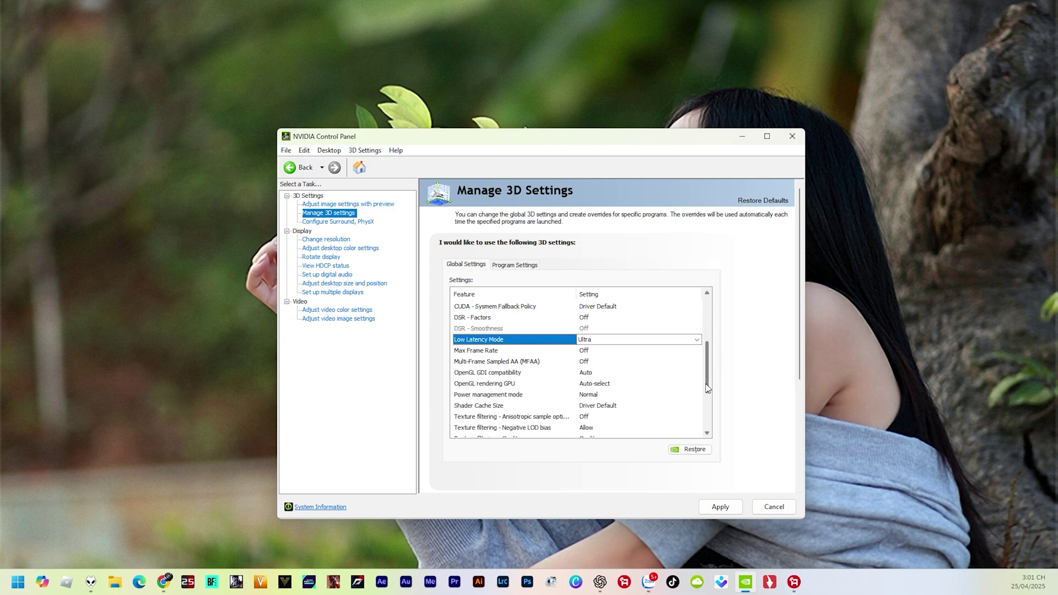
{"action": "left_click", "coordinate": [497, 351]}
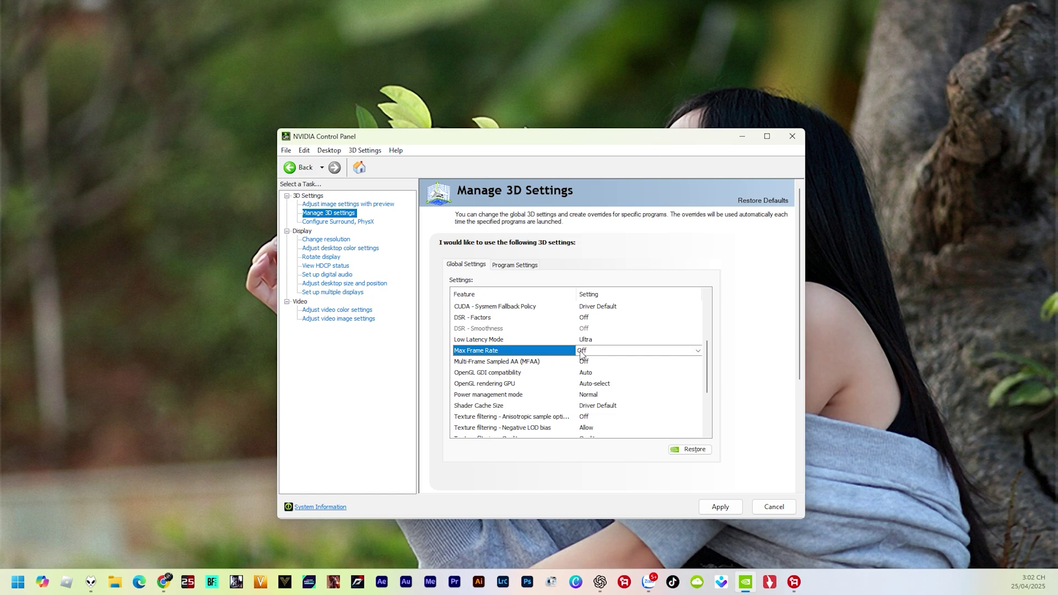
{"action": "left_click", "coordinate": [523, 366]}
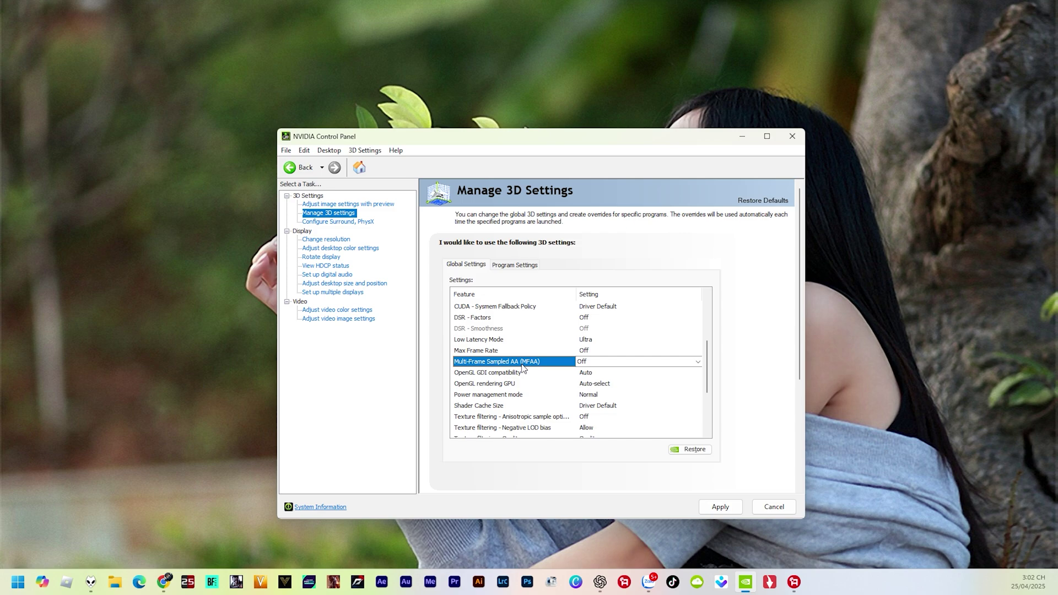
{"action": "left_click", "coordinate": [518, 374]}
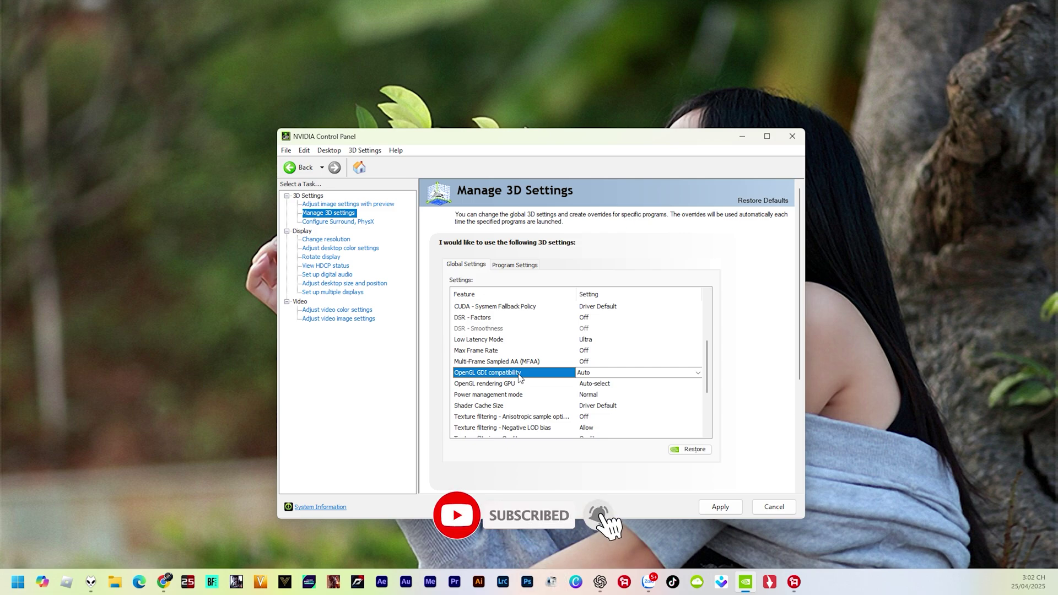
Step: Set OpenGL rendering GPU to NVIDIA GeForce RTX 4060 Ti in the global 3D settings
{"action": "left_click", "coordinate": [509, 386]}
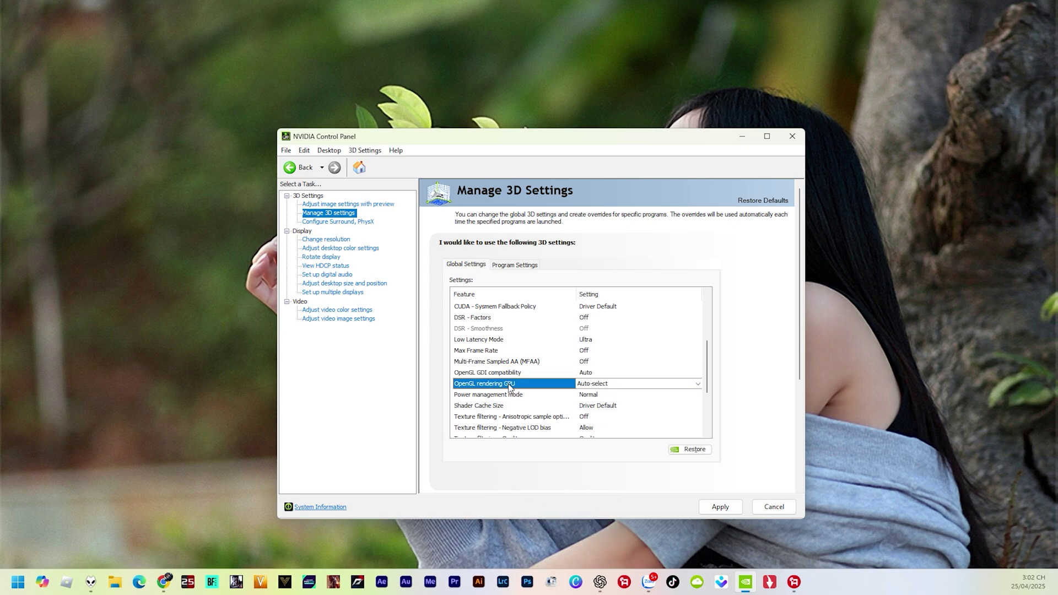
{"action": "left_click", "coordinate": [598, 385]}
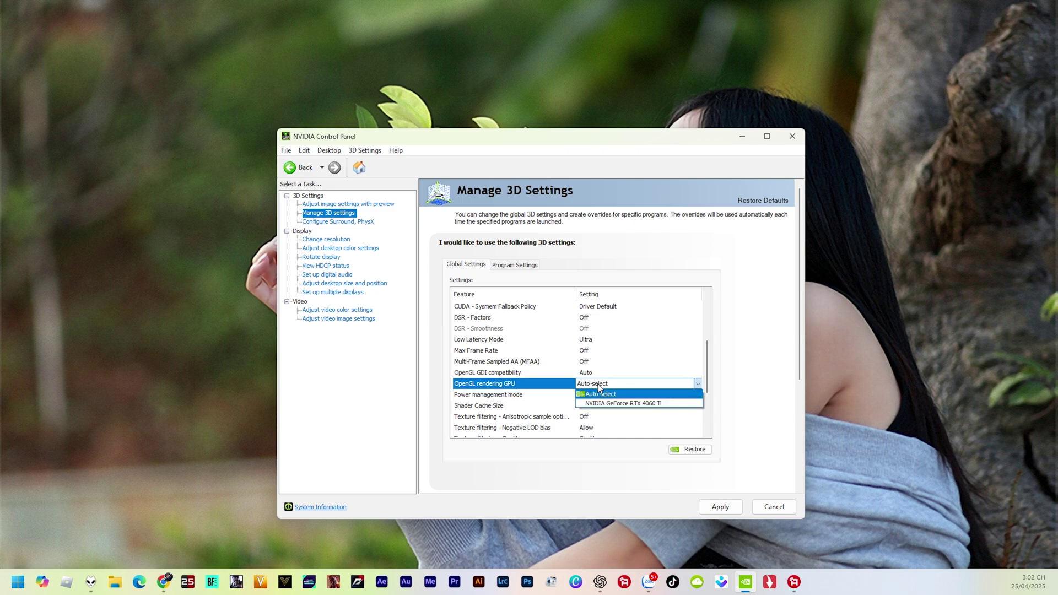
{"action": "left_click", "coordinate": [598, 386]}
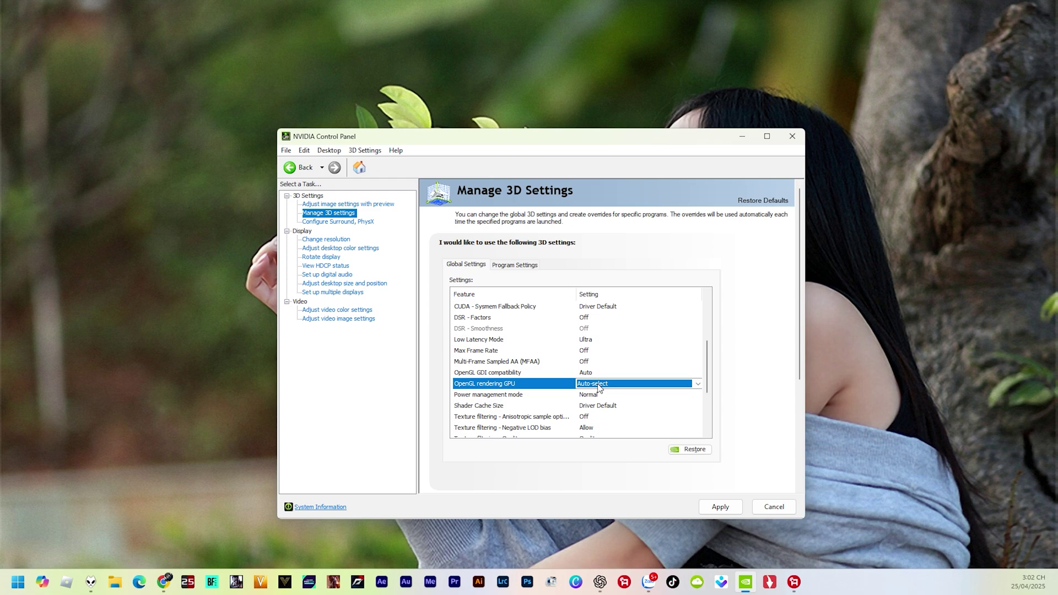
{"action": "left_click", "coordinate": [599, 386]}
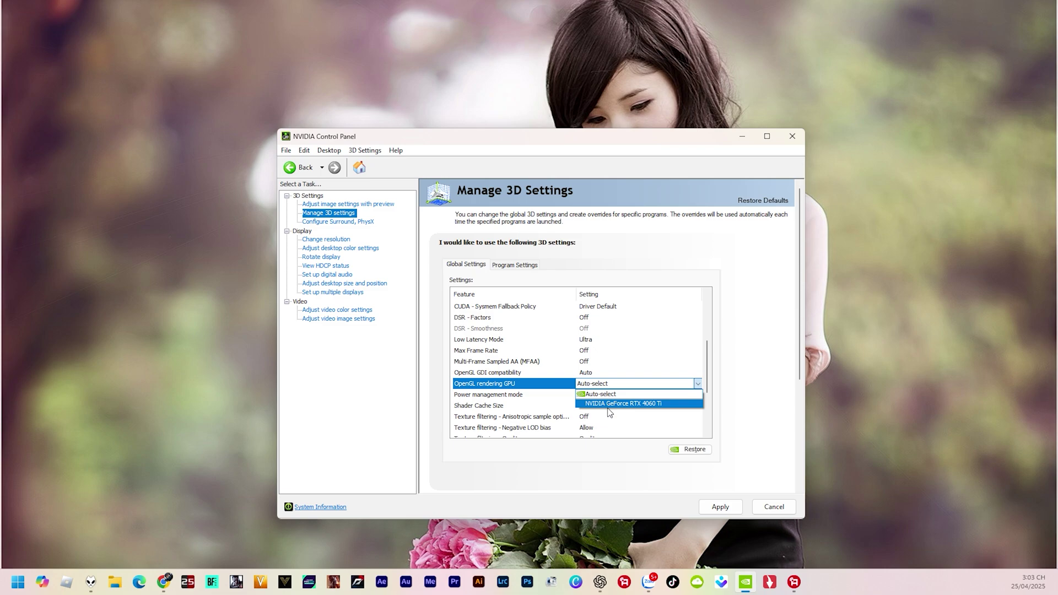
{"action": "left_click", "coordinate": [609, 405]}
{"action": "scroll", "coordinate": [623, 393], "scroll_direction": "down", "scroll_amount": 1}
{"action": "left_click", "coordinate": [623, 393]}
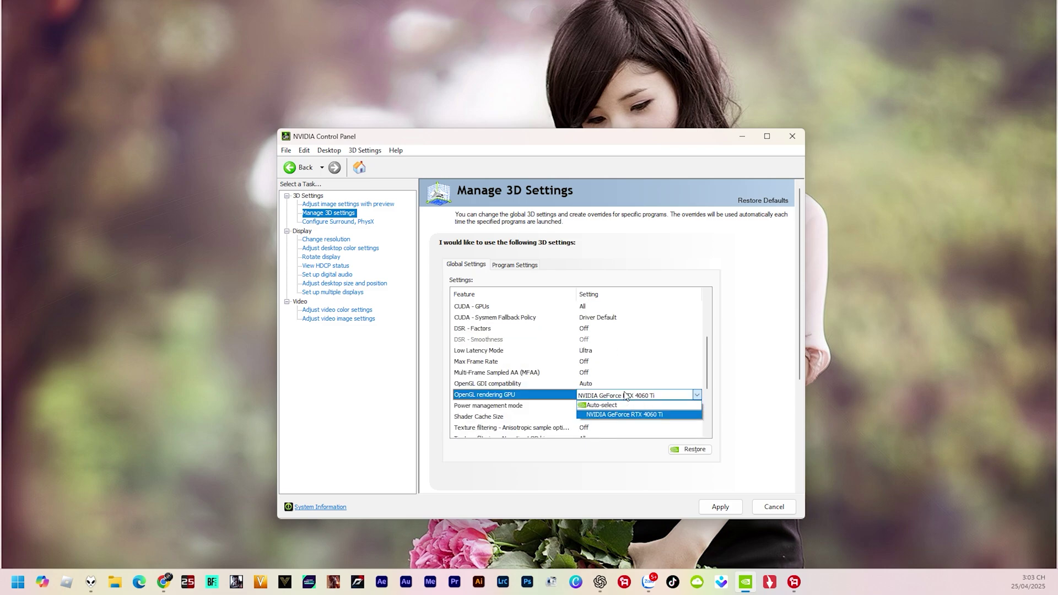
{"action": "left_click", "coordinate": [647, 381]}
Step: Set Power management mode to Prefer maximum performance in the global 3D settings
{"action": "left_click_drag", "start_coordinate": [709, 389], "coordinate": [709, 404]}
{"action": "left_click", "coordinate": [505, 352]}
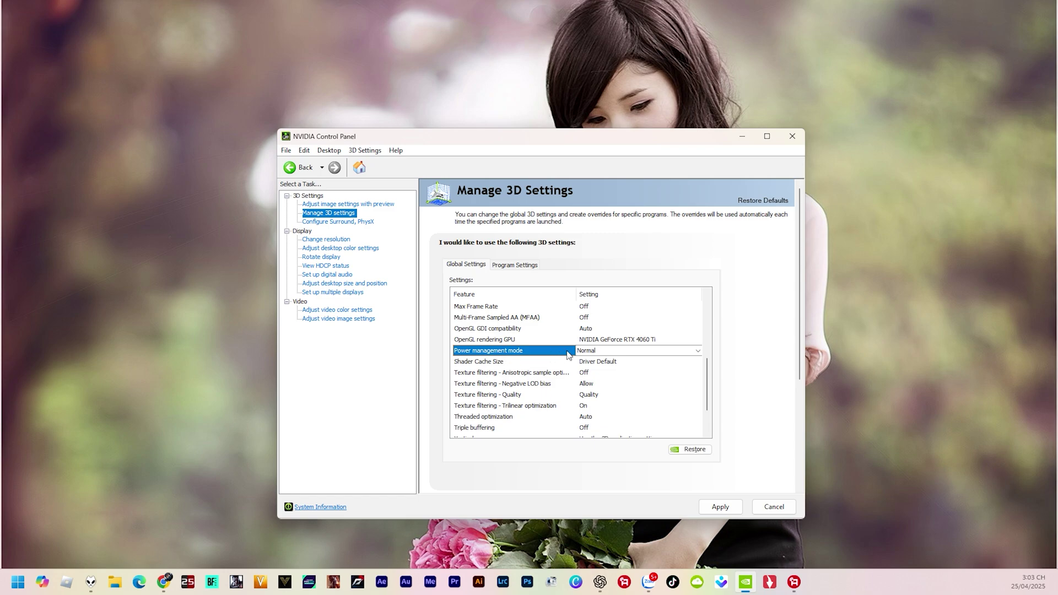
{"action": "left_click", "coordinate": [596, 352]}
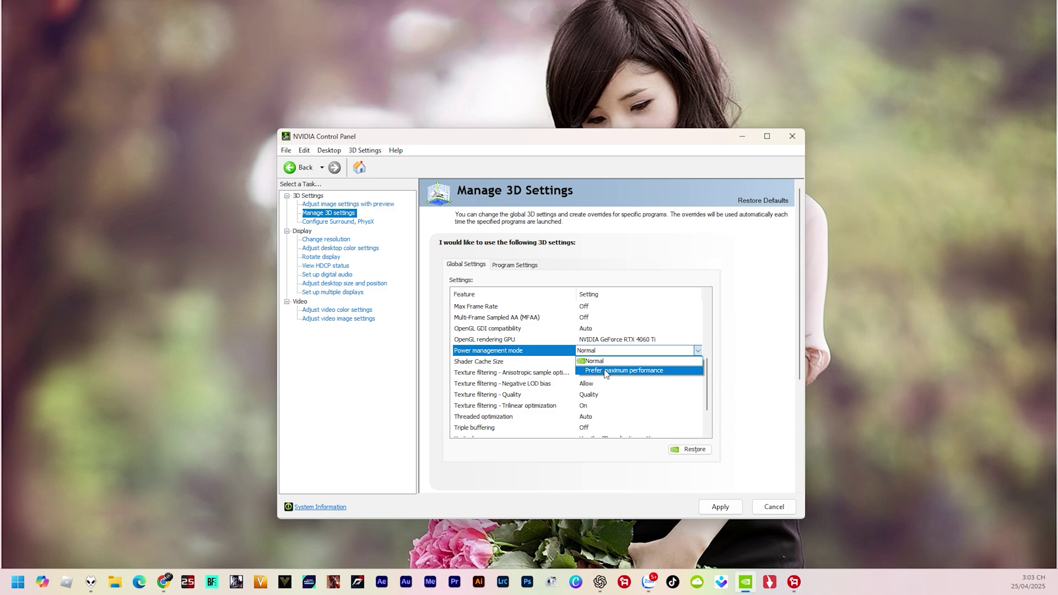
{"action": "left_click", "coordinate": [606, 371]}
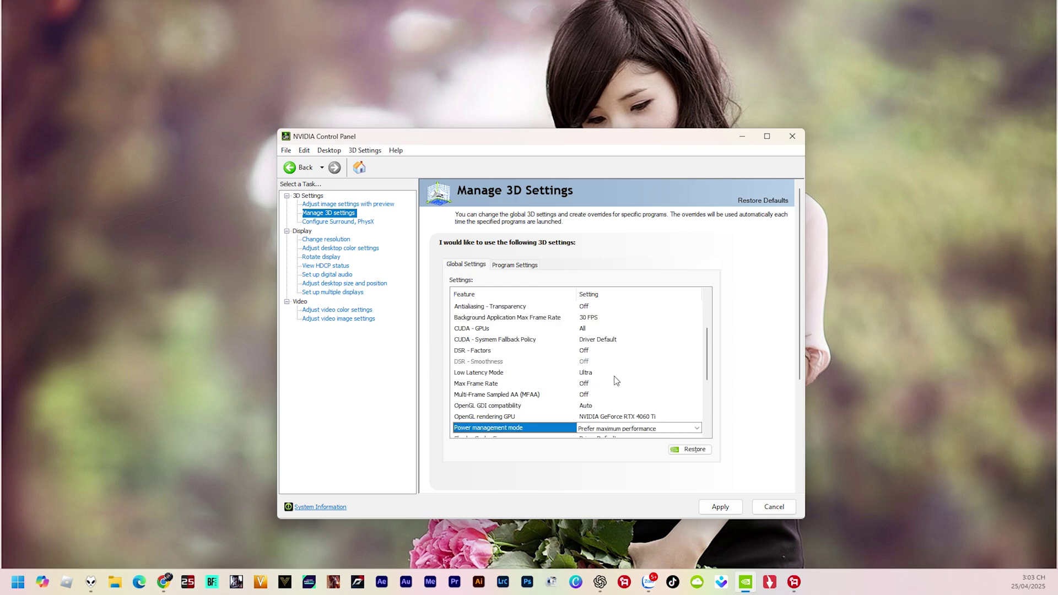
Step: Set Shader Cache Size to Unlimited in the global 3D settings
{"action": "scroll", "coordinate": [632, 388], "scroll_direction": "down", "scroll_amount": 1}
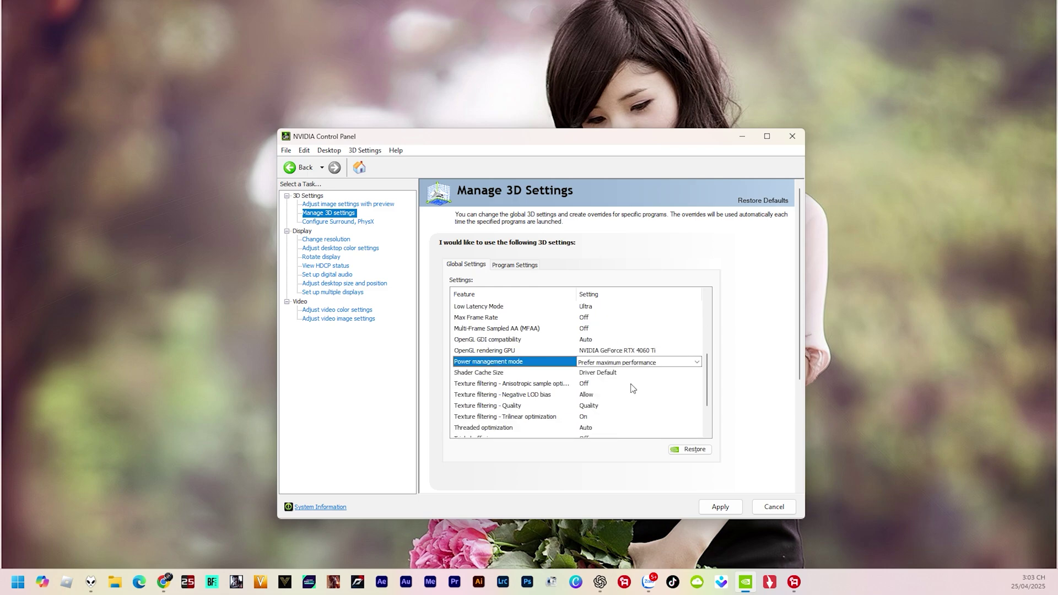
{"action": "left_click", "coordinate": [494, 374]}
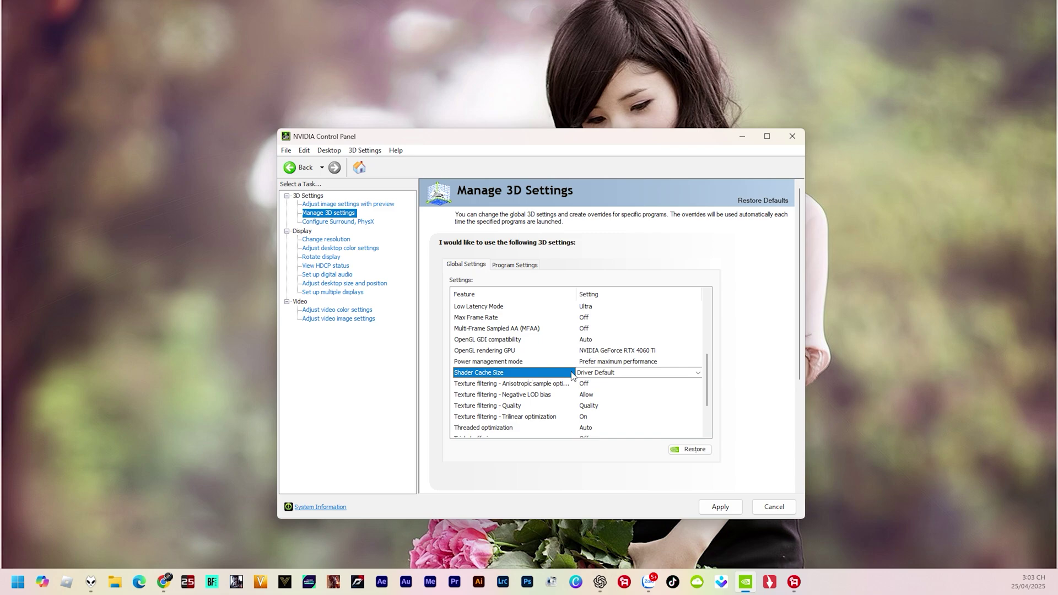
{"action": "left_click", "coordinate": [591, 374]}
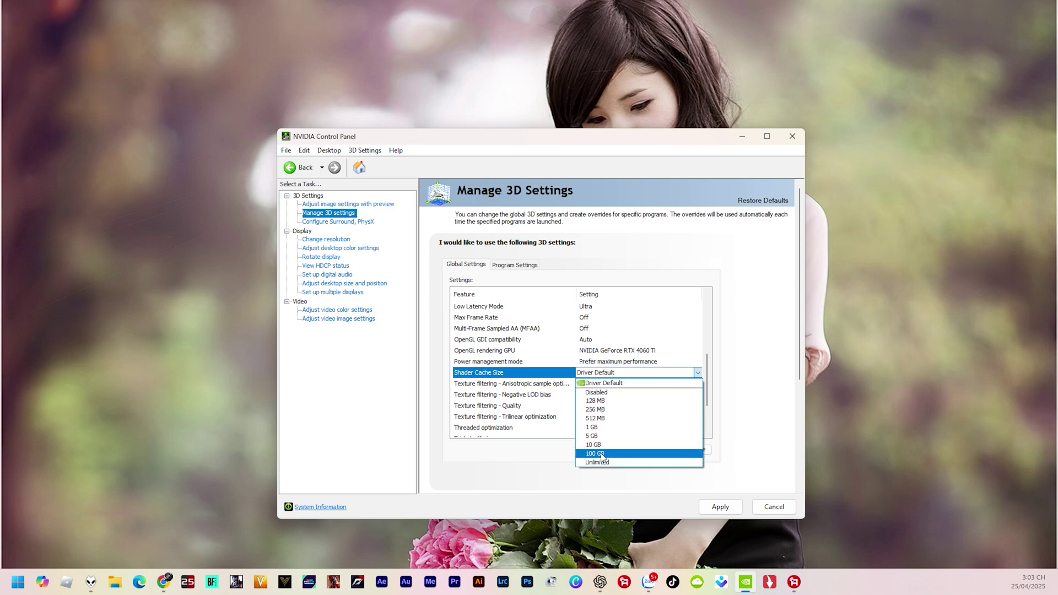
{"action": "left_click", "coordinate": [598, 463]}
Step: Check the anisotropic sample optimization setting and set Texture filtering - Negative LOD bias to Clamp
{"action": "scroll", "coordinate": [642, 402], "scroll_direction": "down", "scroll_amount": 5}
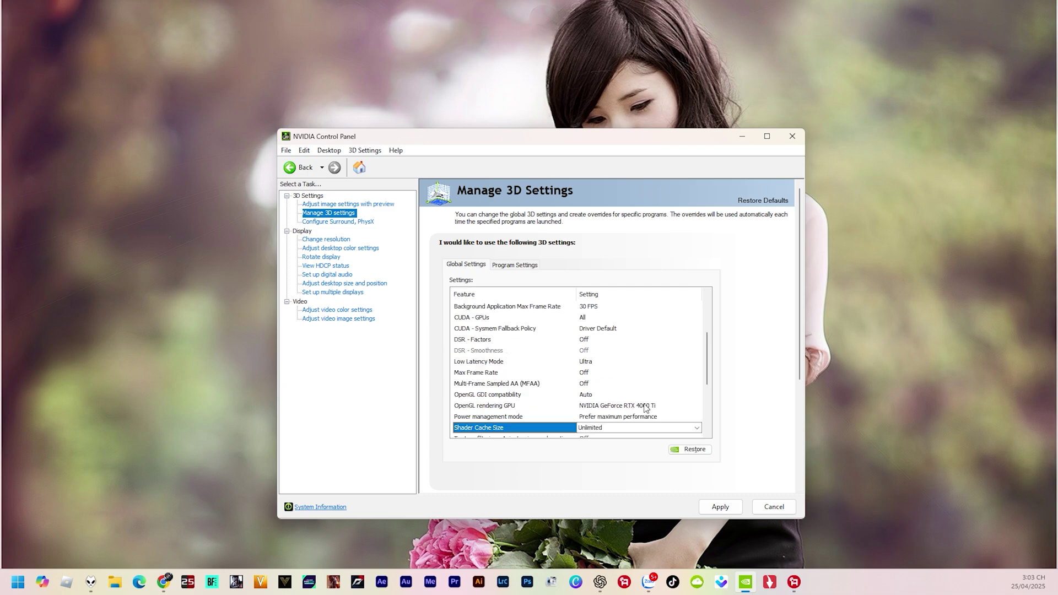
{"action": "scroll", "coordinate": [656, 392], "scroll_direction": "down", "scroll_amount": 1}
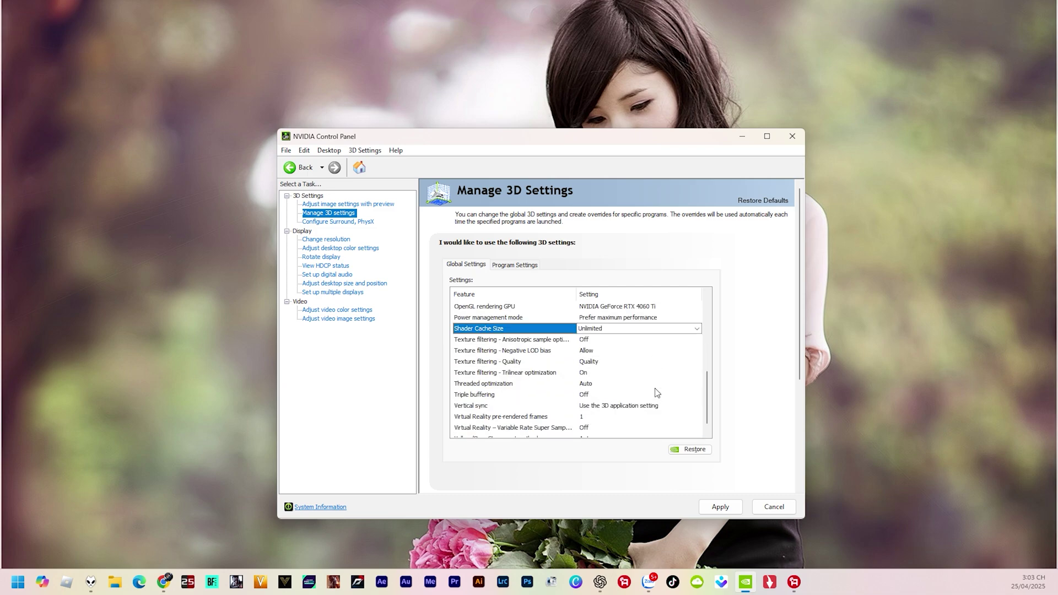
{"action": "left_click", "coordinate": [520, 342]}
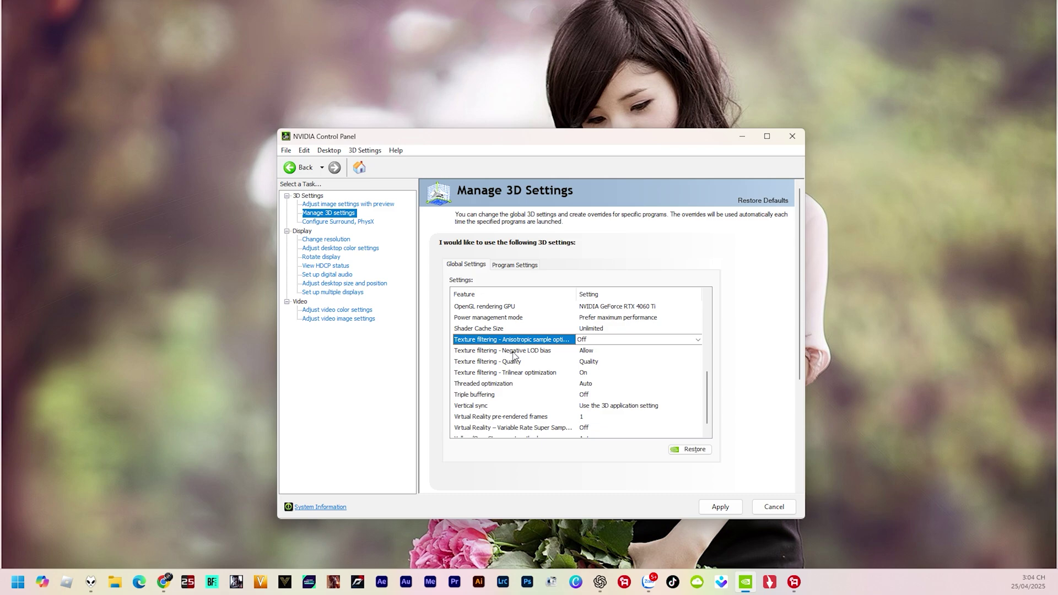
{"action": "left_click", "coordinate": [513, 353]}
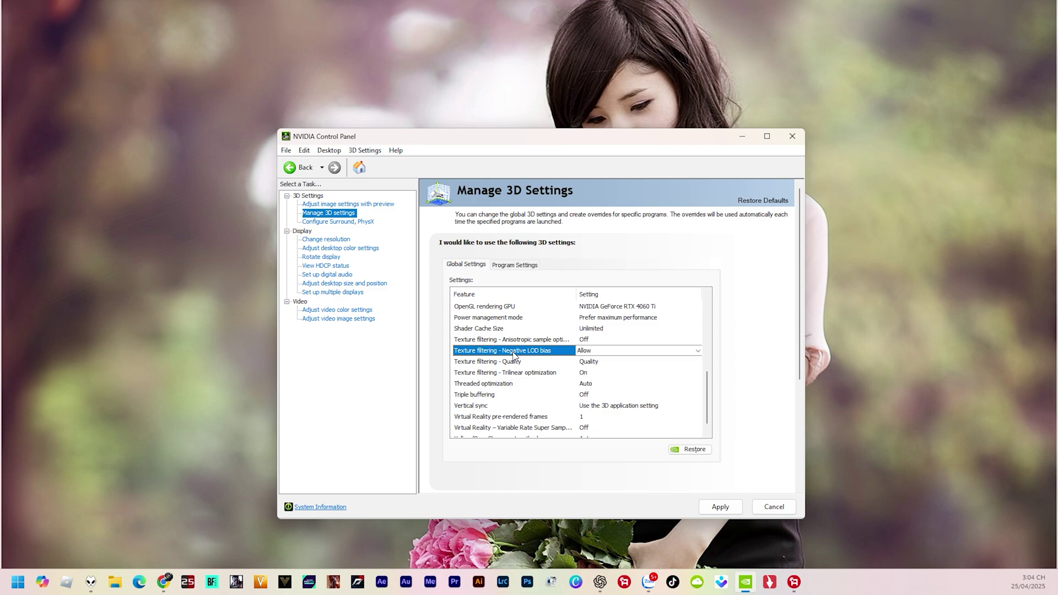
{"action": "left_click", "coordinate": [583, 352]}
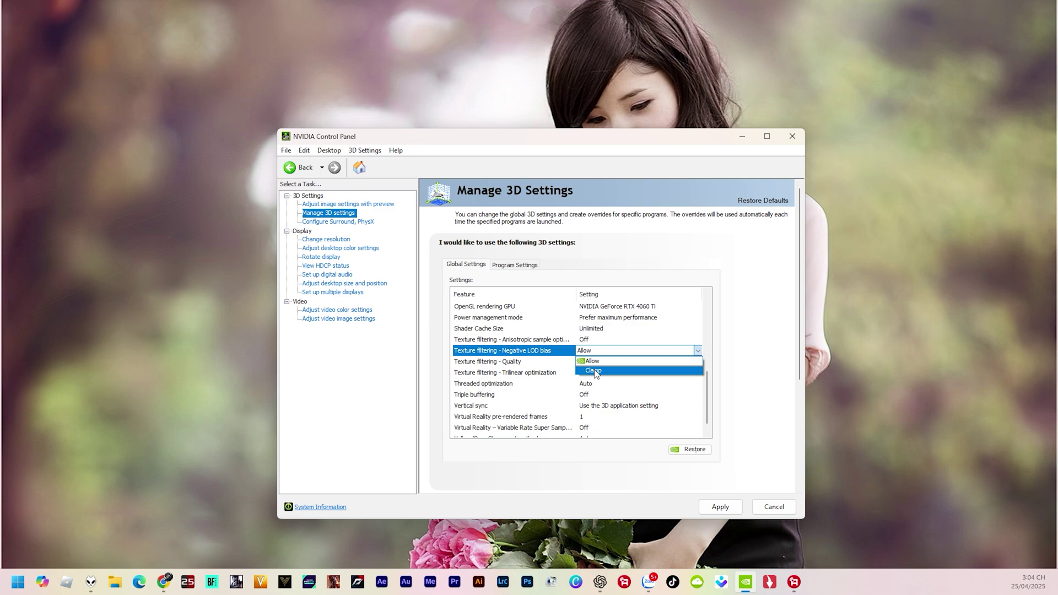
{"action": "left_click", "coordinate": [594, 371]}
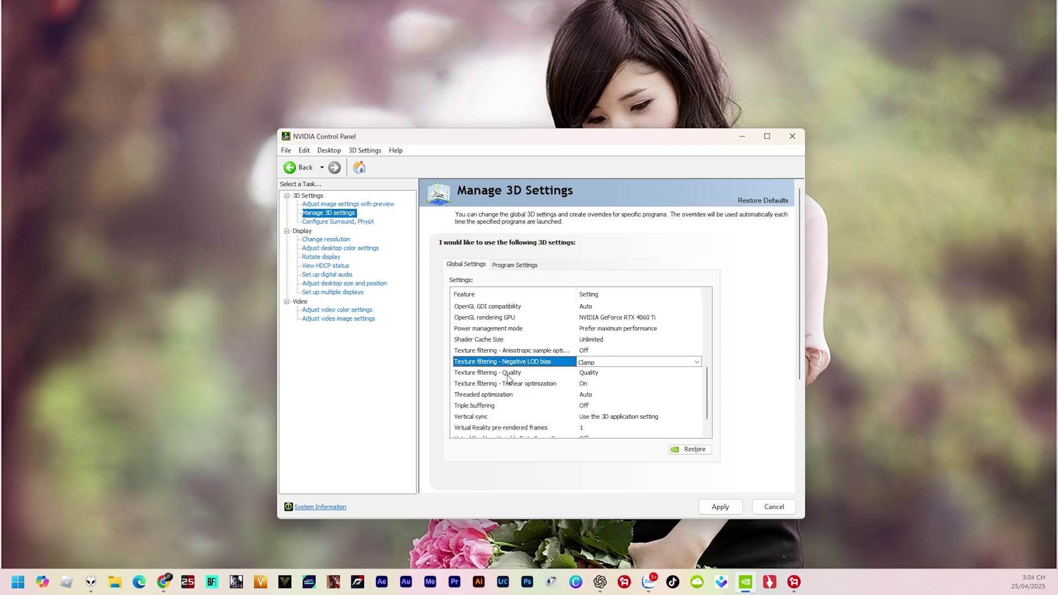
Step: Set Texture filtering - Quality to High performance in the global 3D settings
{"action": "left_click", "coordinate": [592, 375]}
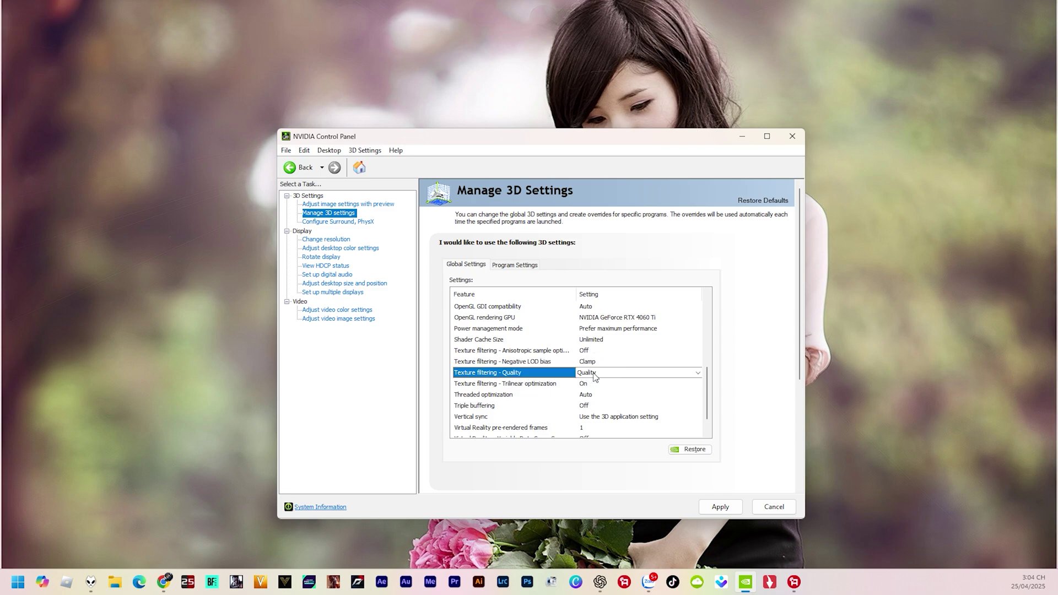
{"action": "left_click", "coordinate": [594, 377]}
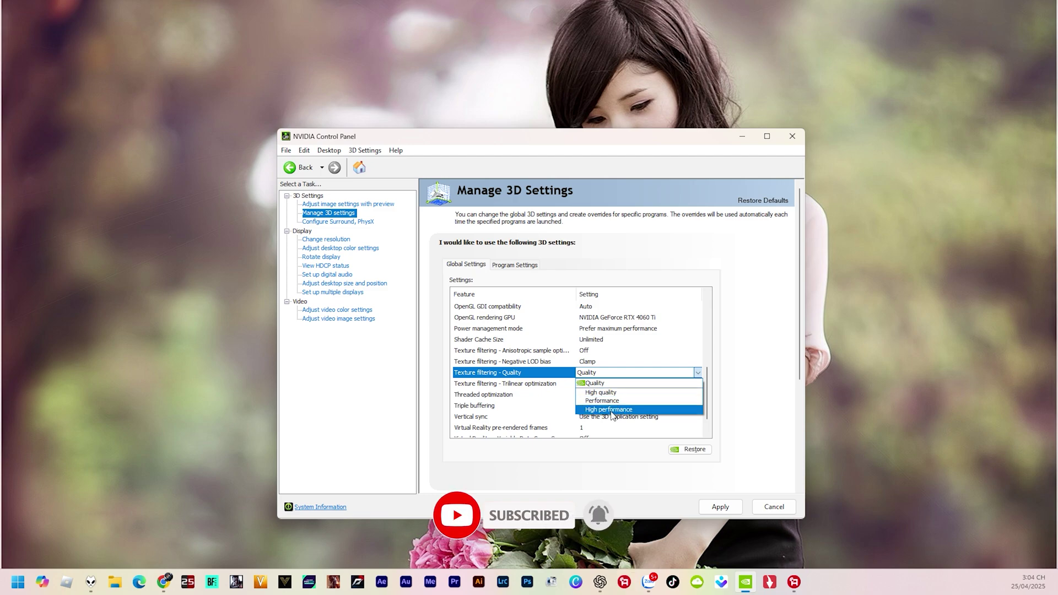
{"action": "left_click", "coordinate": [611, 410]}
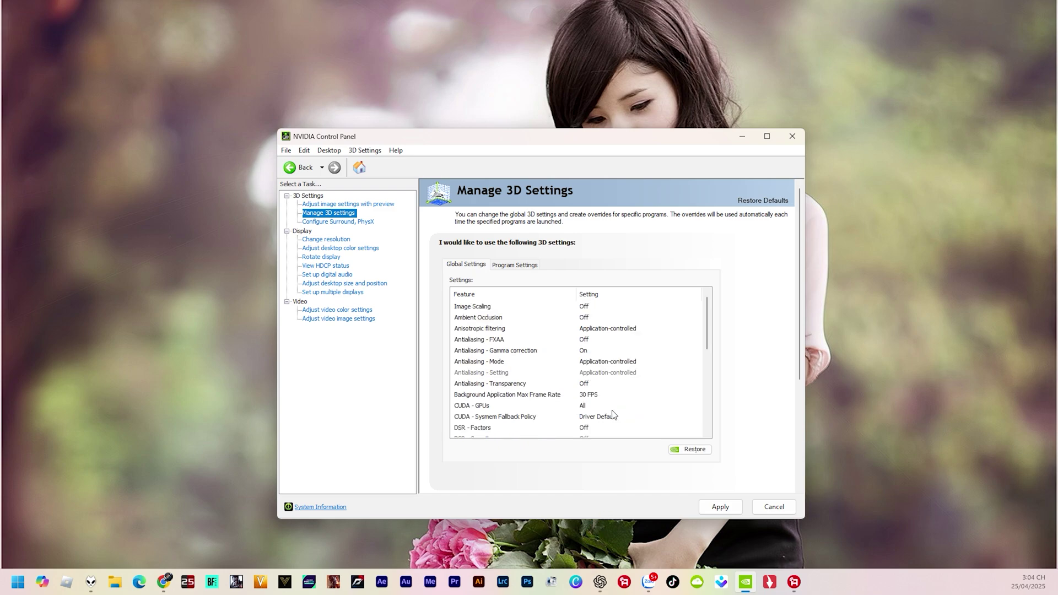
Step: Check the options for Texture filtering - Trilinear optimization, keeping On selected
{"action": "scroll", "coordinate": [663, 387], "scroll_direction": "down", "scroll_amount": 2}
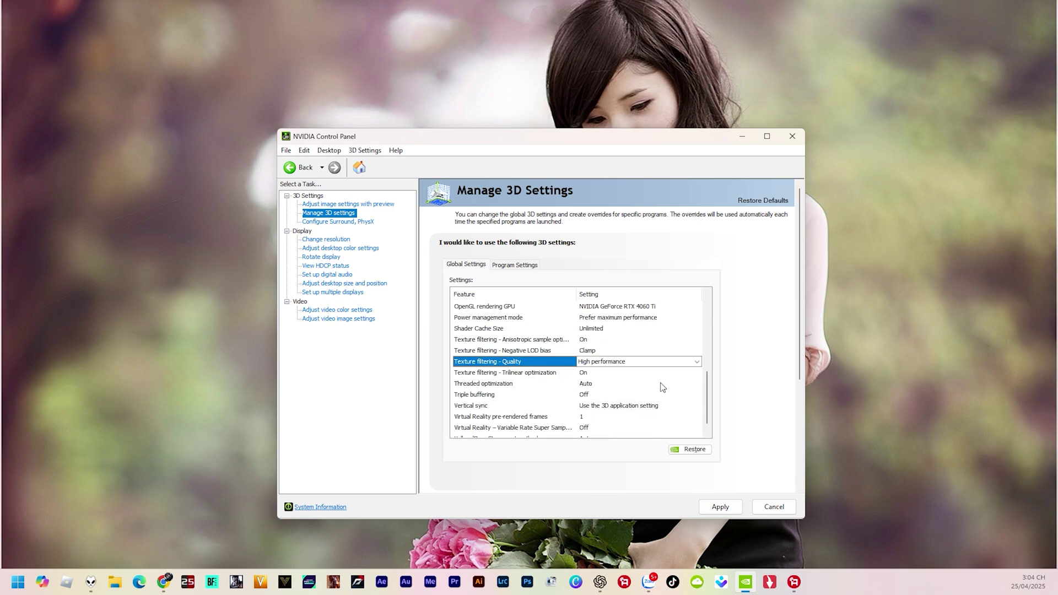
{"action": "scroll", "coordinate": [660, 386], "scroll_direction": "down", "scroll_amount": 1}
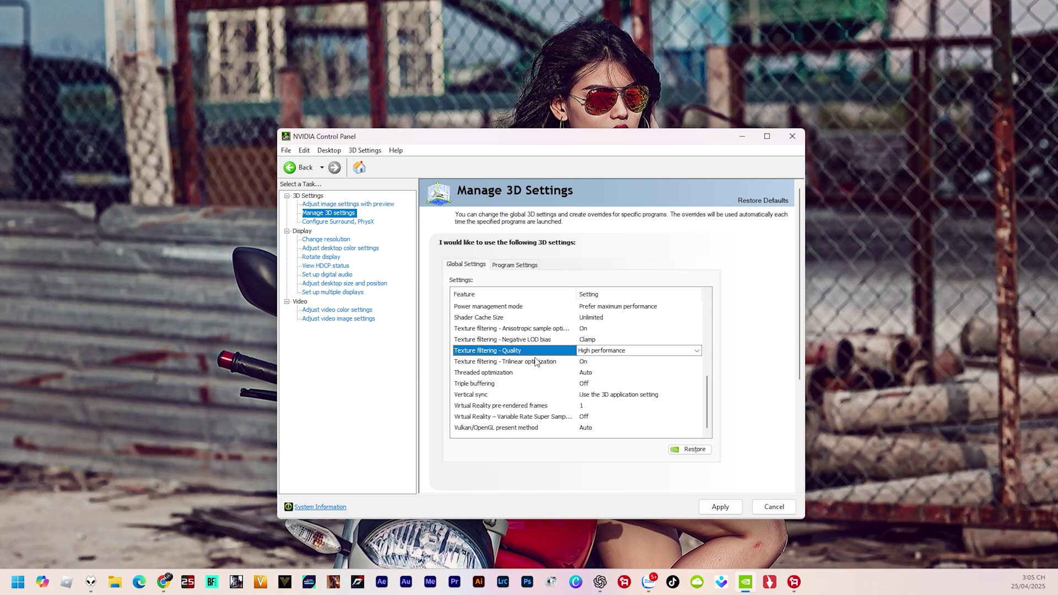
{"action": "left_click", "coordinate": [505, 363]}
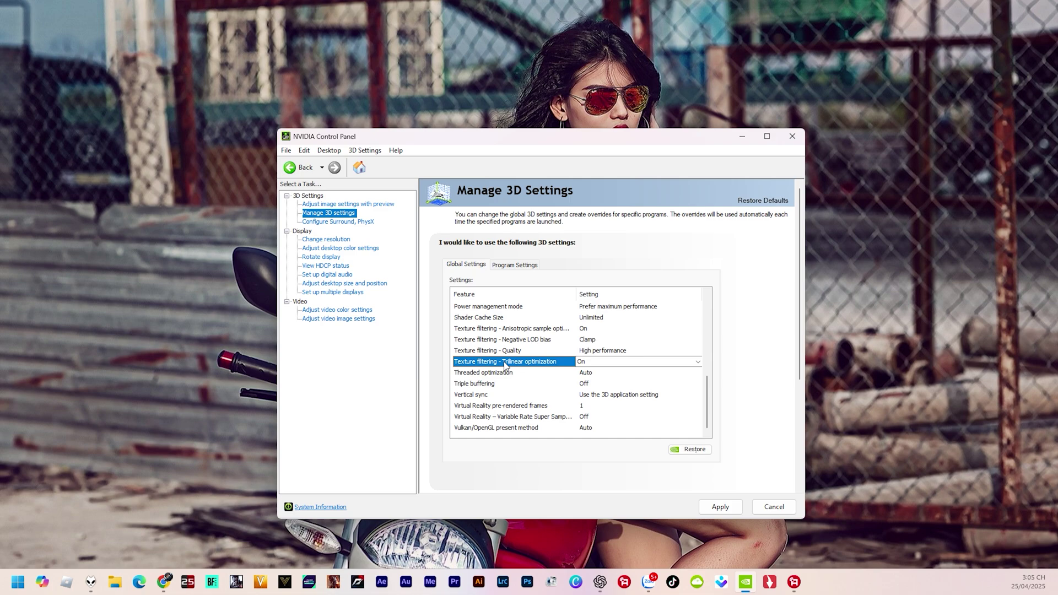
{"action": "left_click", "coordinate": [583, 364]}
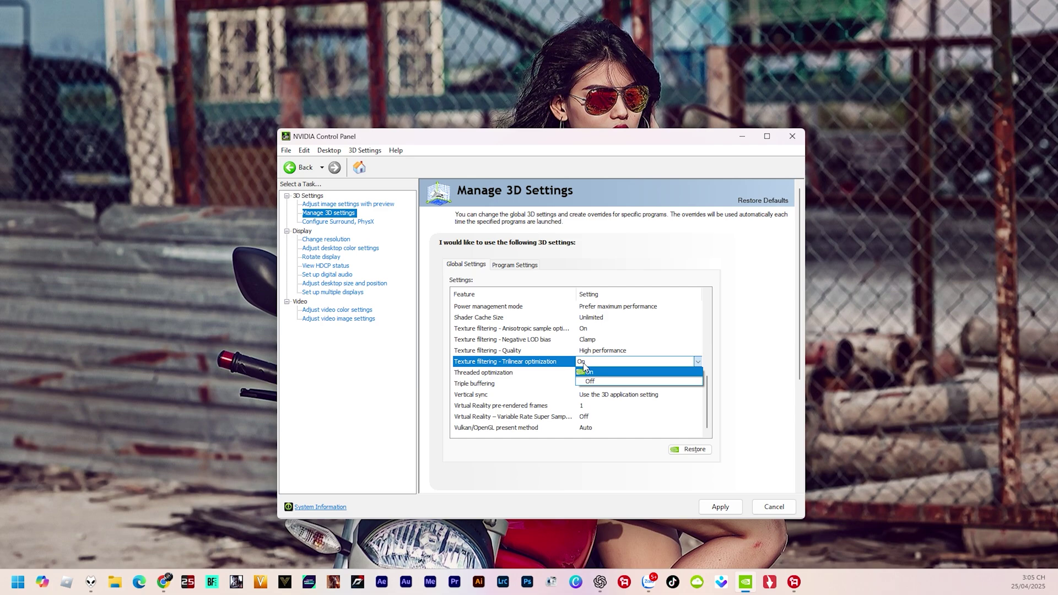
{"action": "left_click", "coordinate": [584, 371]}
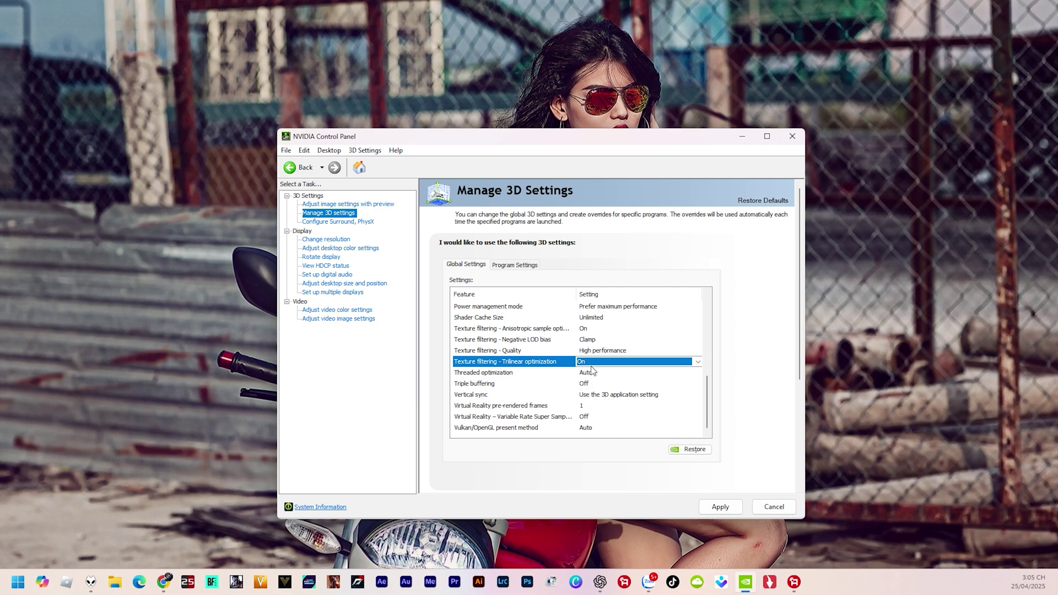
{"action": "left_click", "coordinate": [592, 365]}
{"action": "left_click", "coordinate": [591, 368]}
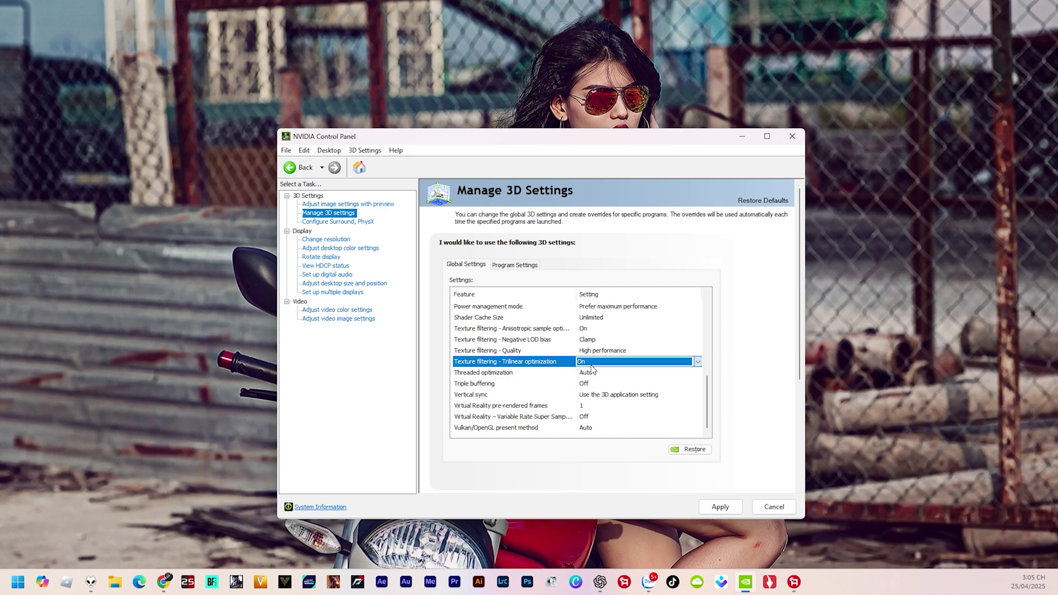
{"action": "left_click", "coordinate": [505, 374]}
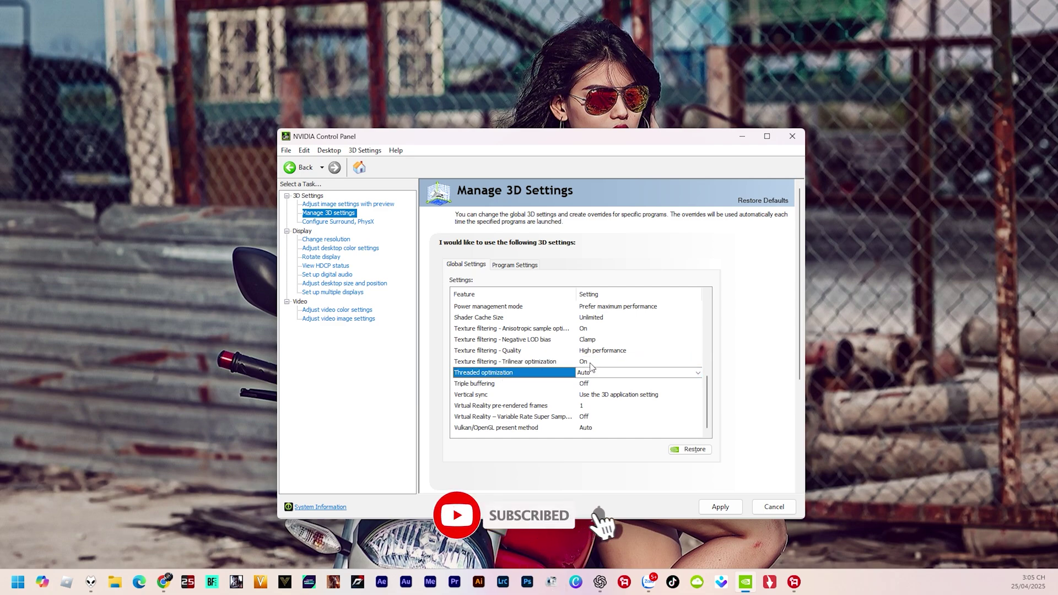
{"action": "left_click", "coordinate": [592, 365]}
{"action": "left_click", "coordinate": [591, 365]}
{"action": "left_click", "coordinate": [590, 367]}
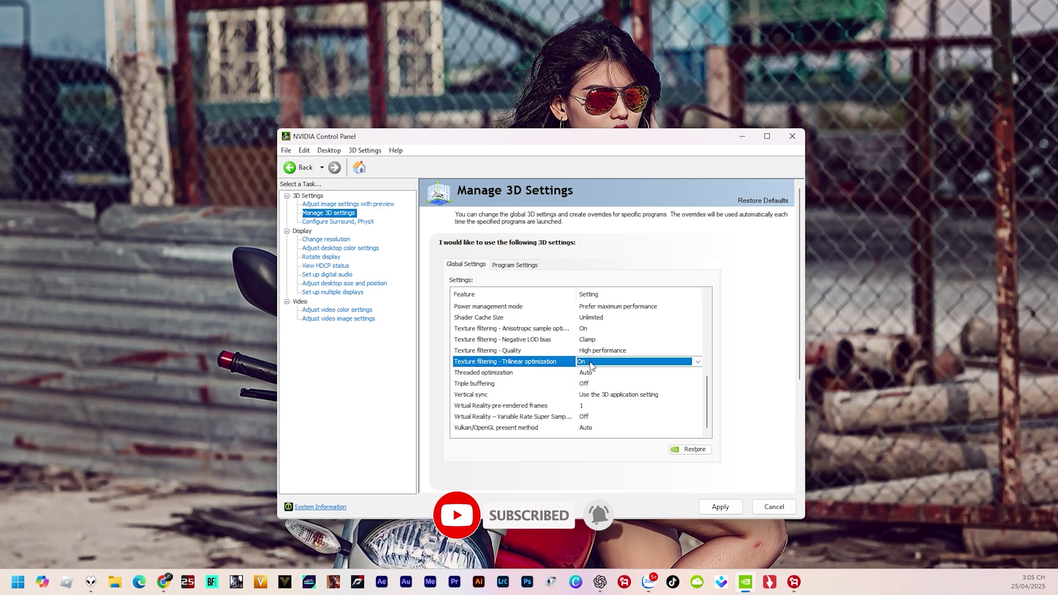
Step: Set Threaded optimization to On in the global 3D settings
{"action": "left_click", "coordinate": [501, 374]}
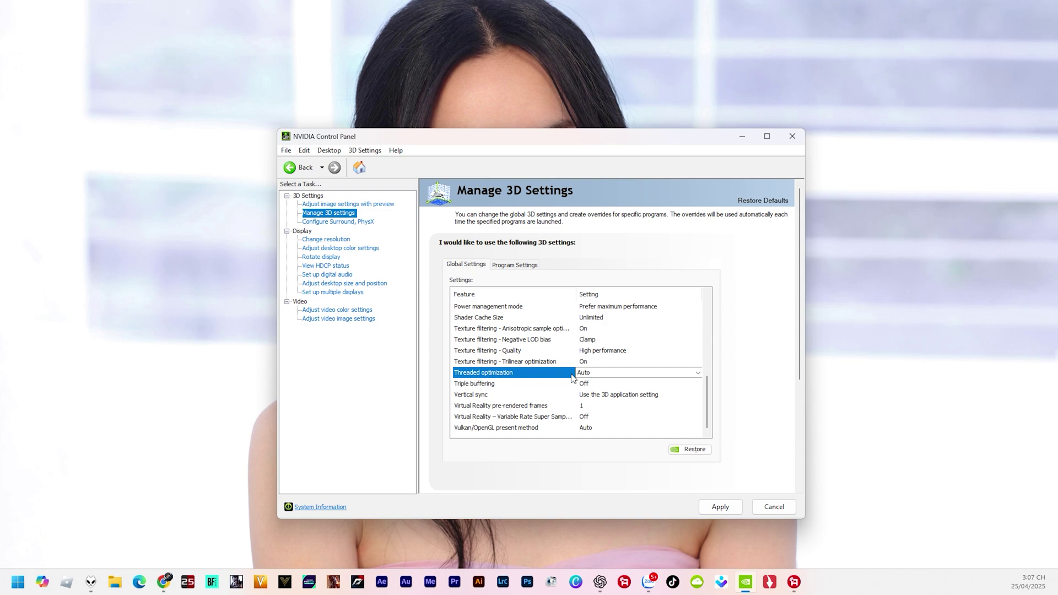
{"action": "left_click", "coordinate": [578, 375]}
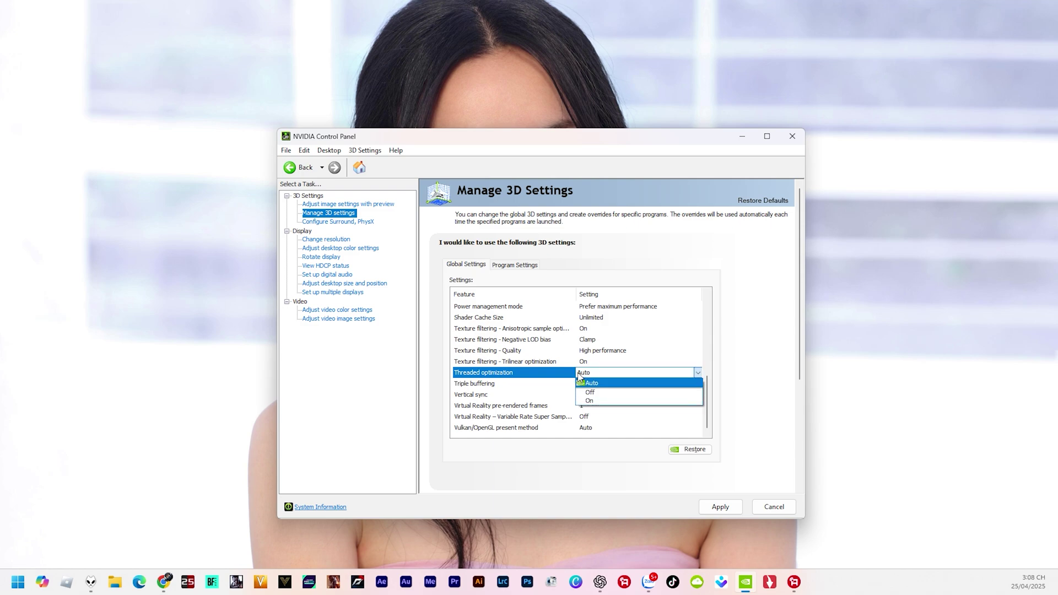
{"action": "left_click", "coordinate": [591, 401]}
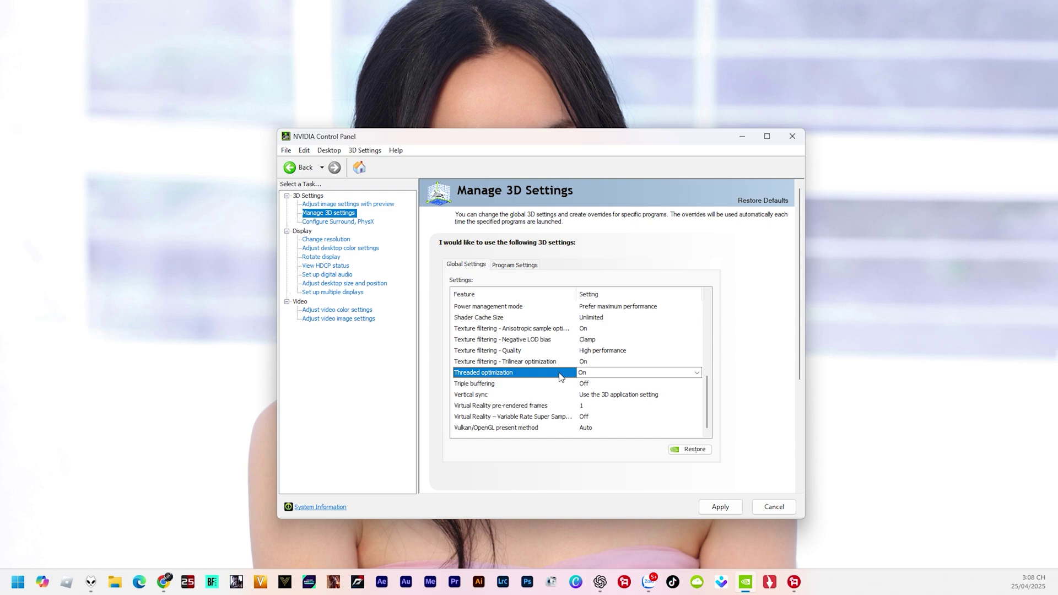
{"action": "left_click", "coordinate": [581, 373]}
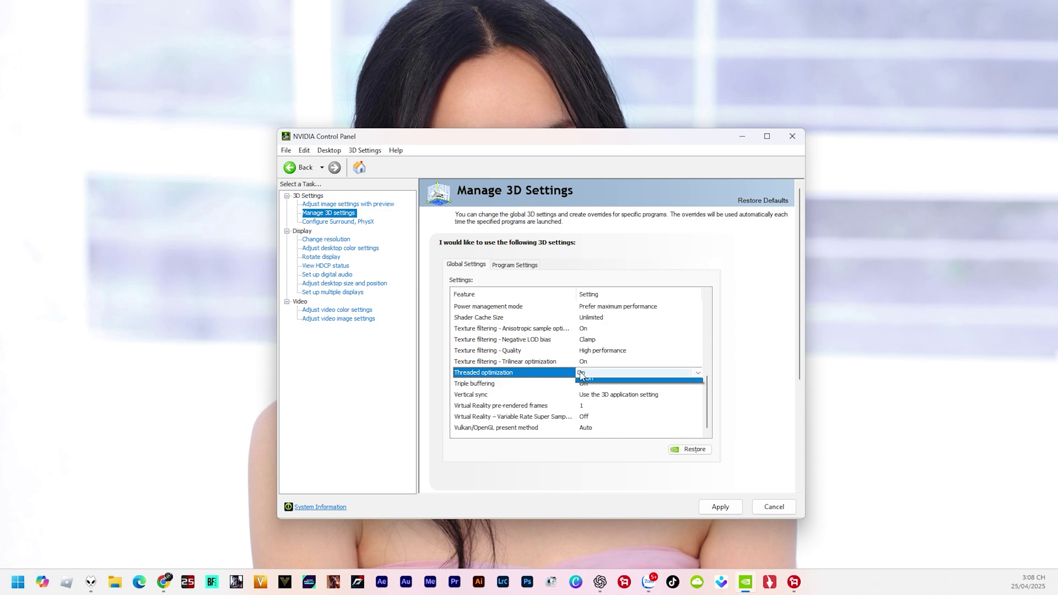
{"action": "left_click", "coordinate": [582, 375]}
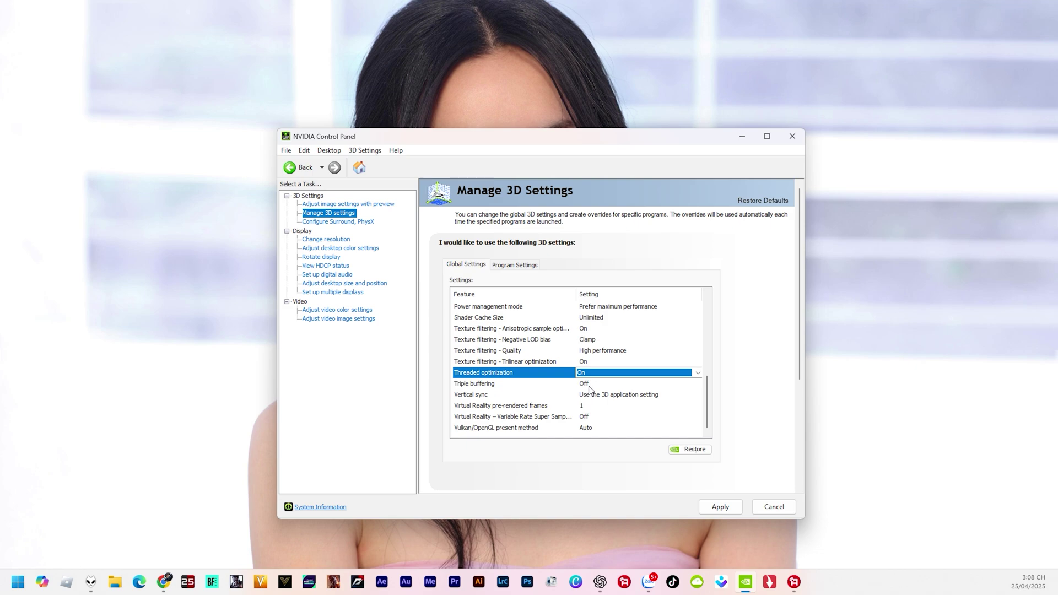
Step: Check the Triple buffering setting and try out the Adaptive option for Vertical sync in the global 3D settings
{"action": "left_click", "coordinate": [493, 387]}
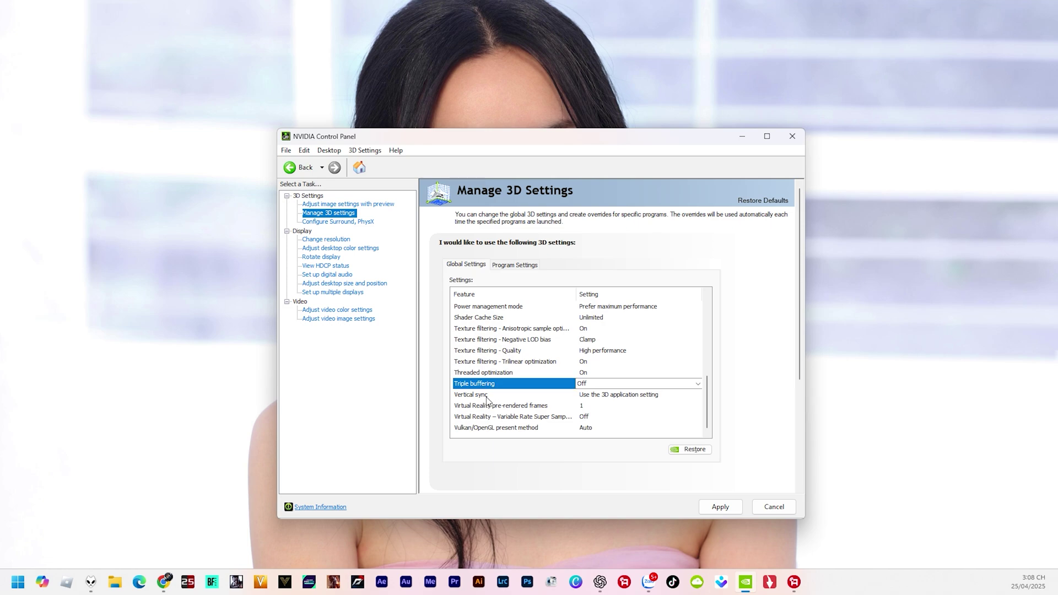
{"action": "left_click", "coordinate": [487, 399]}
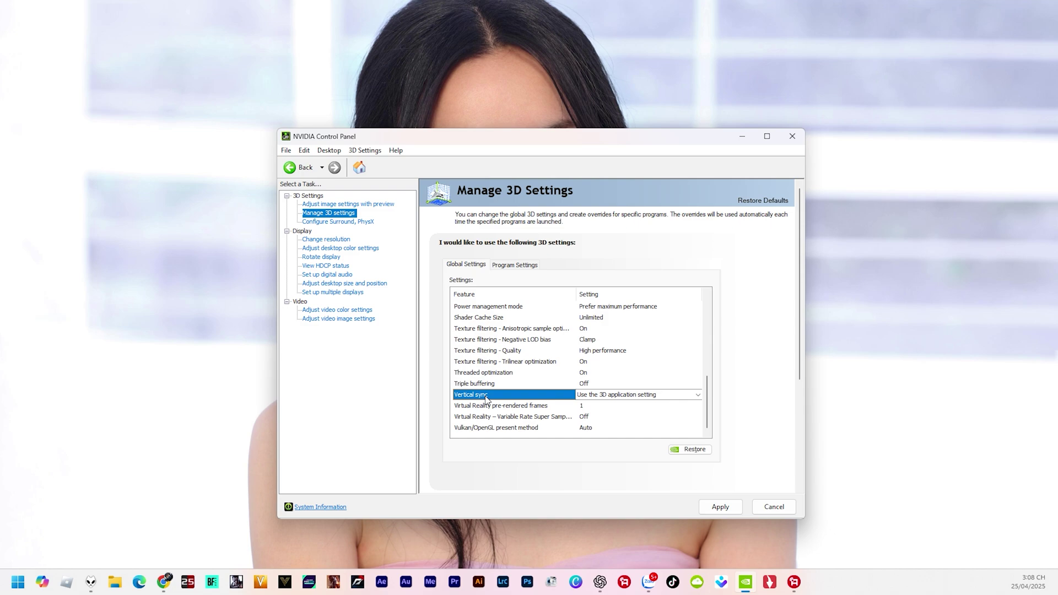
{"action": "left_click", "coordinate": [584, 396]}
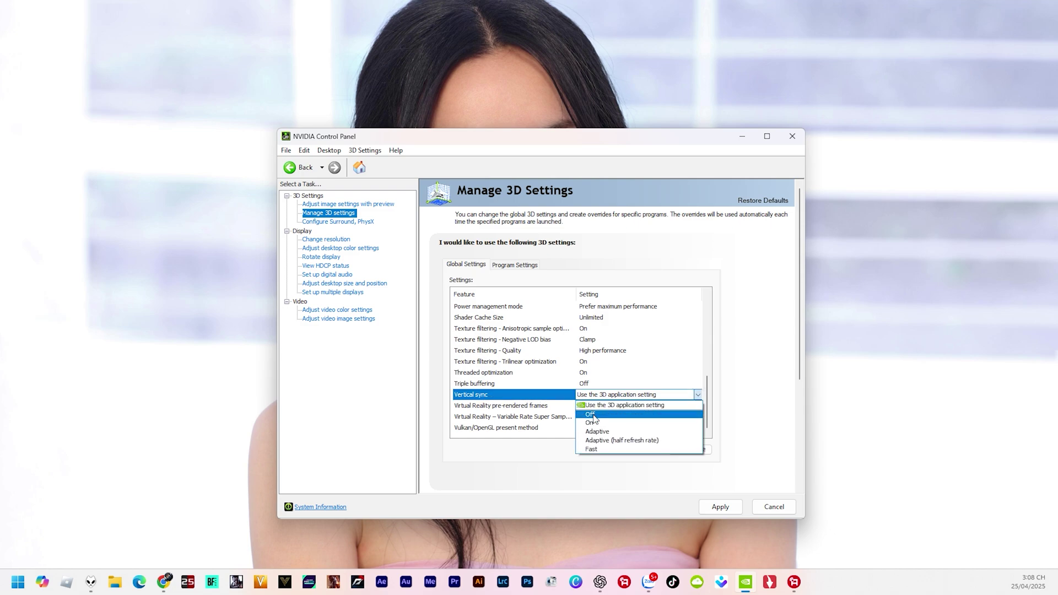
{"action": "left_click", "coordinate": [594, 415]}
{"action": "scroll", "coordinate": [636, 392], "scroll_direction": "down", "scroll_amount": 6}
{"action": "left_click", "coordinate": [637, 392]}
{"action": "scroll", "coordinate": [637, 392], "scroll_direction": "down", "scroll_amount": 1}
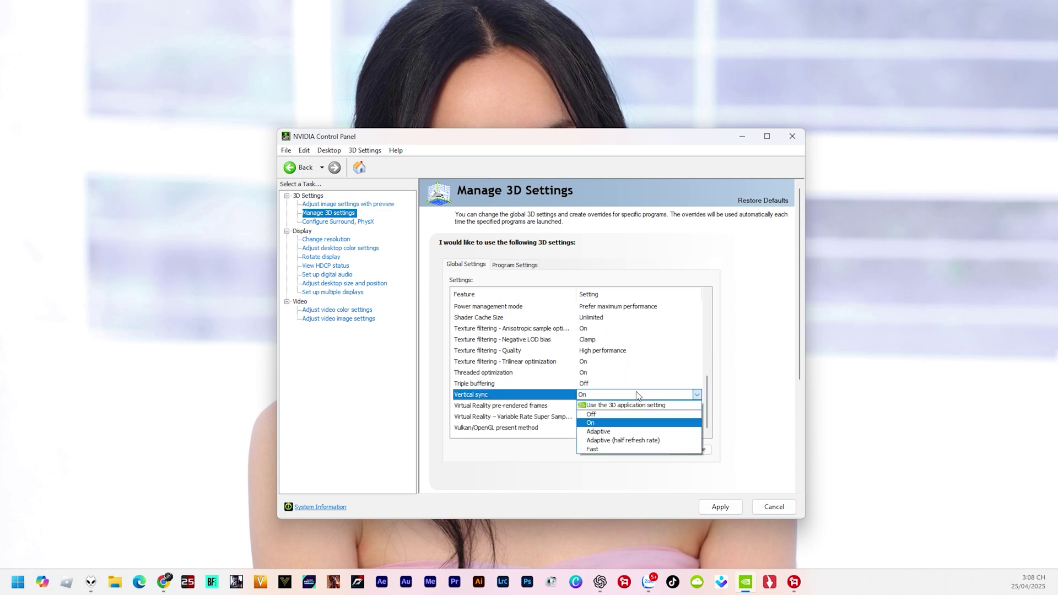
{"action": "left_click", "coordinate": [598, 432]}
{"action": "scroll", "coordinate": [694, 396], "scroll_direction": "down", "scroll_amount": 6}
Step: Set Vertical sync to Off in the global 3D settings
{"action": "left_click", "coordinate": [695, 395]}
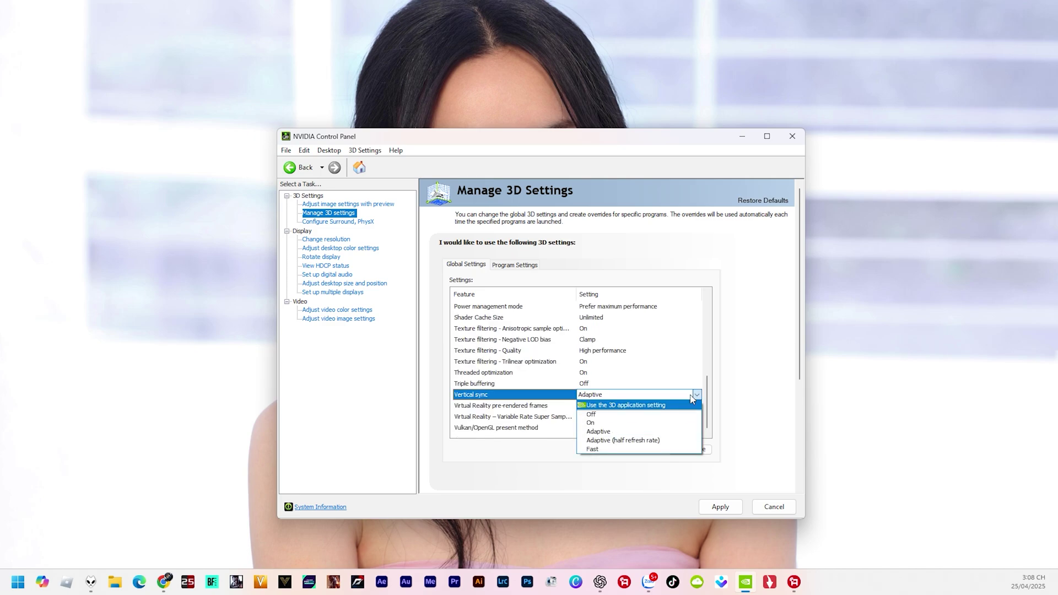
{"action": "left_click", "coordinate": [651, 415]}
{"action": "scroll", "coordinate": [709, 386], "scroll_direction": "down", "scroll_amount": 6}
{"action": "scroll", "coordinate": [709, 387], "scroll_direction": "down", "scroll_amount": 1}
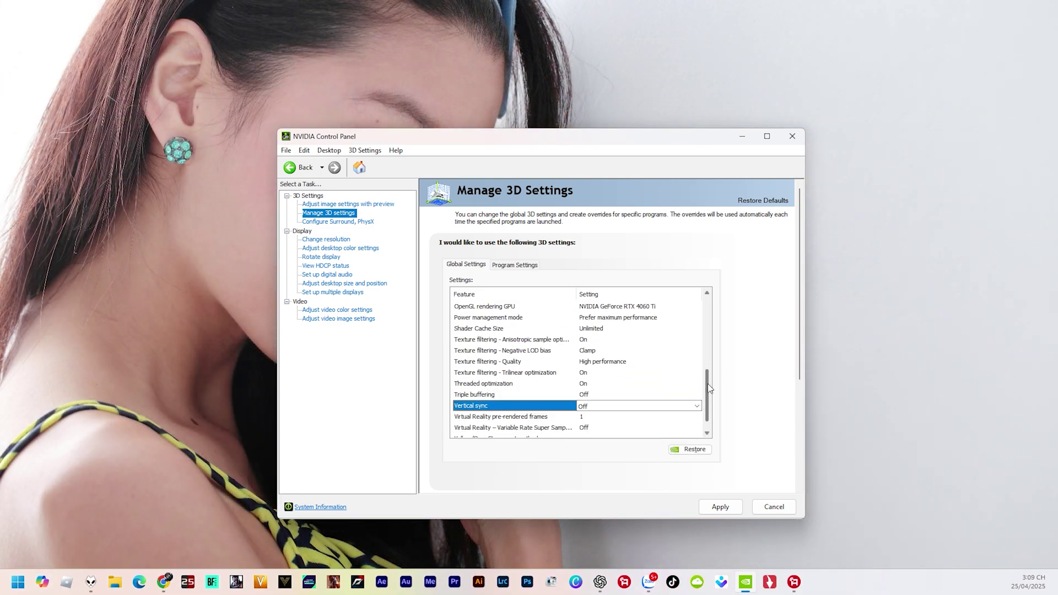
Step: Check the options for Virtual Reality pre-rendered frames, keeping 1 selected
{"action": "scroll", "coordinate": [709, 388], "scroll_direction": "down", "scroll_amount": 1}
{"action": "left_click", "coordinate": [503, 407]}
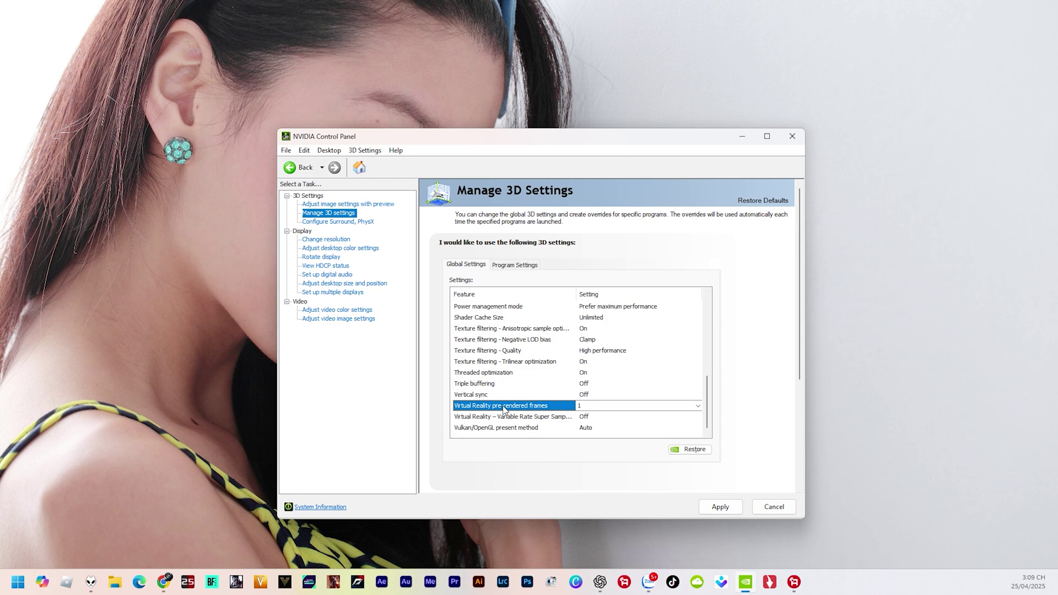
{"action": "left_click", "coordinate": [691, 412]}
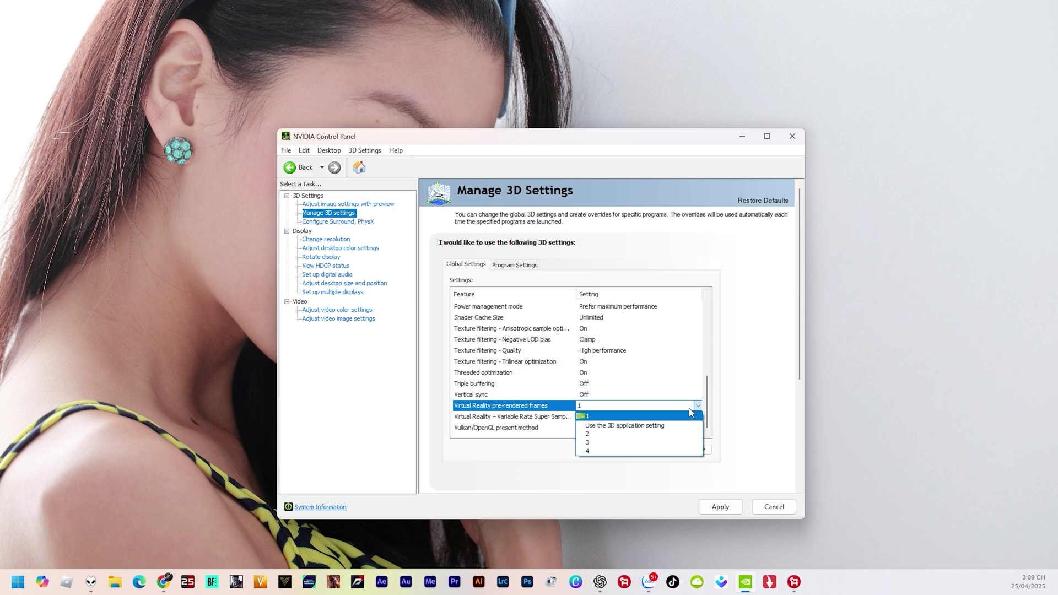
{"action": "left_click", "coordinate": [691, 413]}
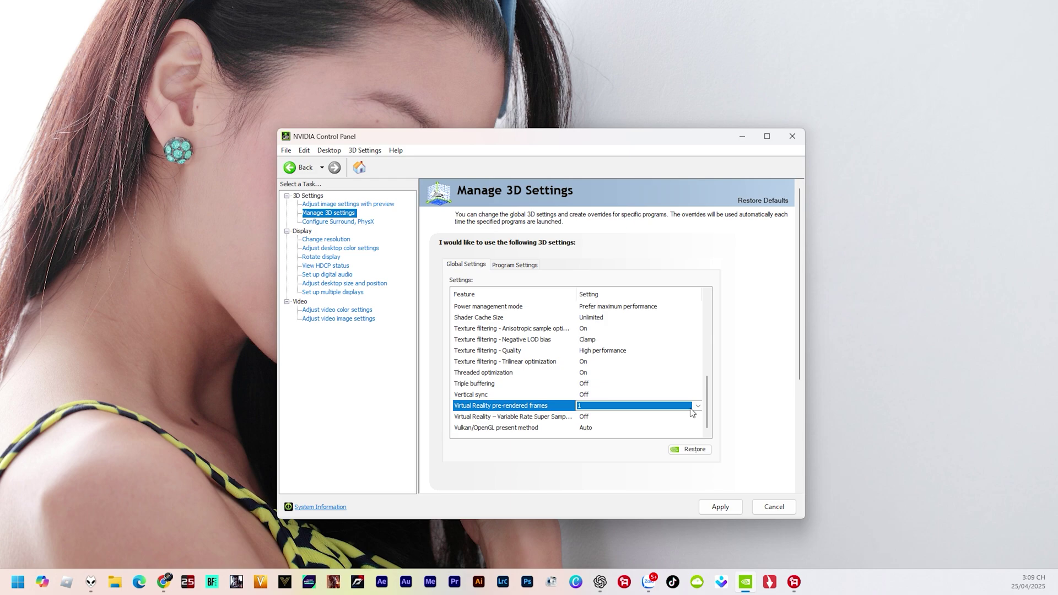
Step: Check the Virtual Reality – Variable Rate Super Sampling and Vulkan/OpenGL present method settings, keeping Off and Auto
{"action": "left_click", "coordinate": [552, 419]}
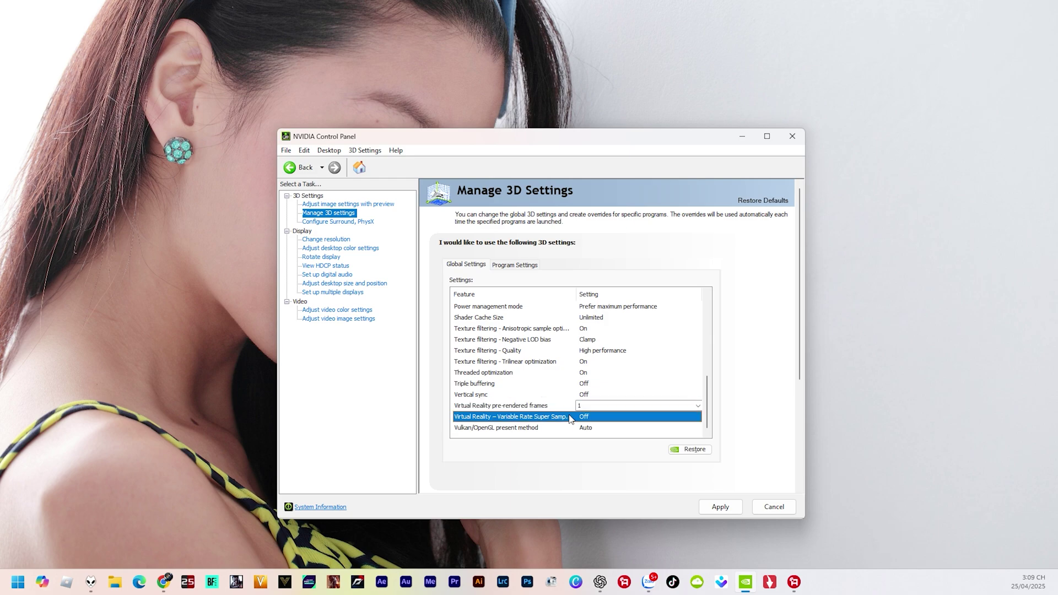
{"action": "left_click", "coordinate": [583, 417]}
{"action": "left_click", "coordinate": [583, 418]}
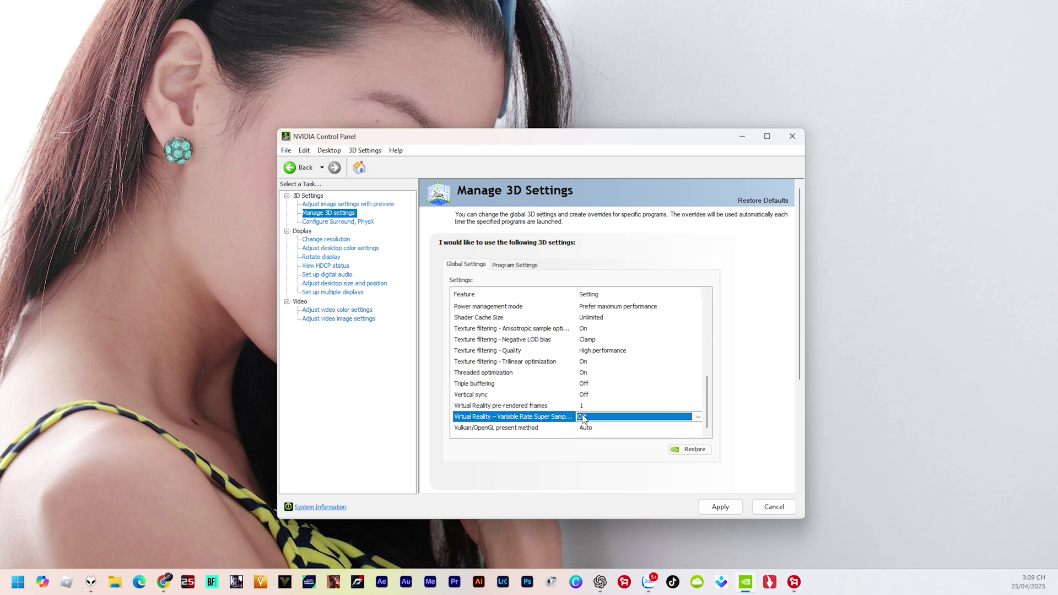
{"action": "left_click", "coordinate": [520, 430]}
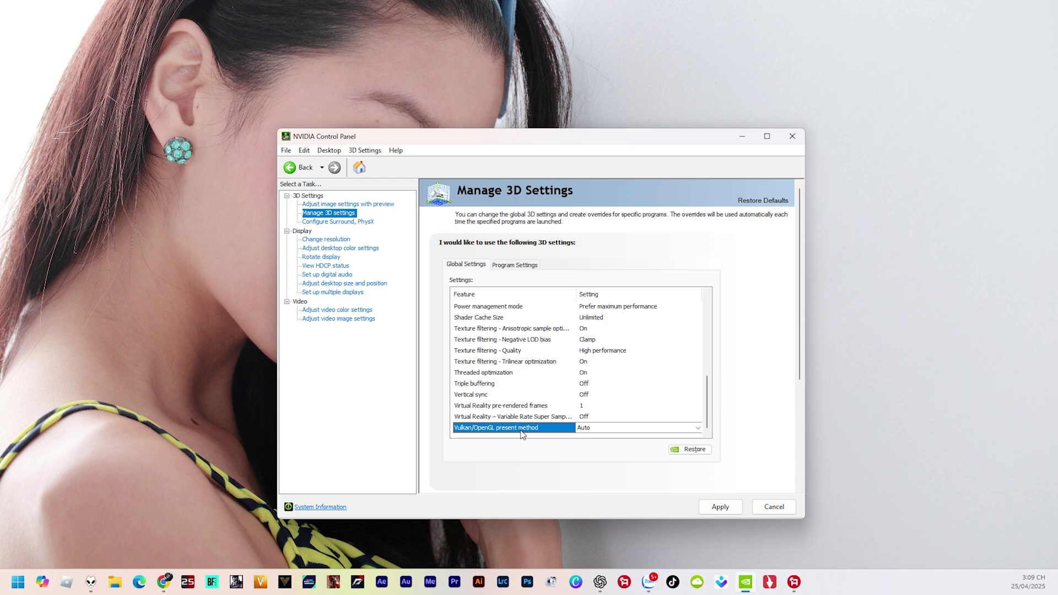
{"action": "left_click", "coordinate": [583, 429]}
{"action": "left_click", "coordinate": [583, 429]}
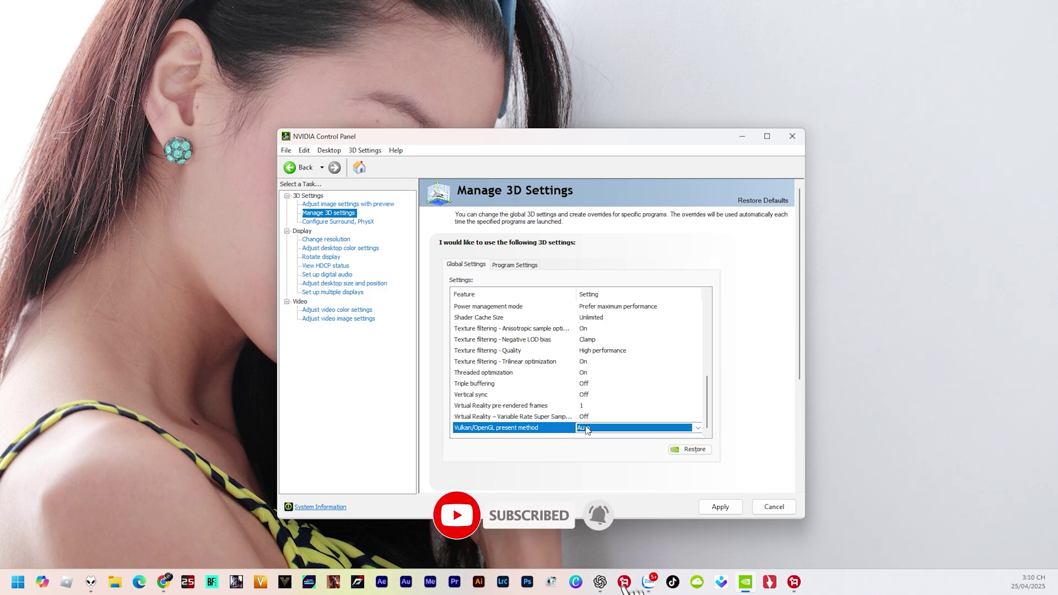
Step: Apply the changed global 3D settings and look over the page
{"action": "scroll", "coordinate": [766, 403], "scroll_direction": "down", "scroll_amount": 1}
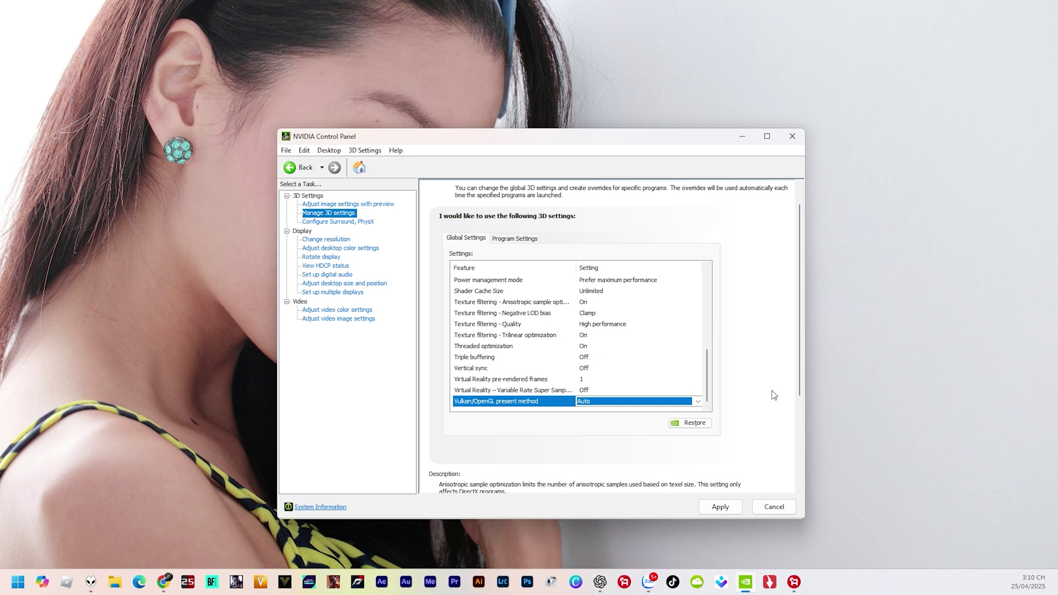
{"action": "left_click", "coordinate": [722, 512]}
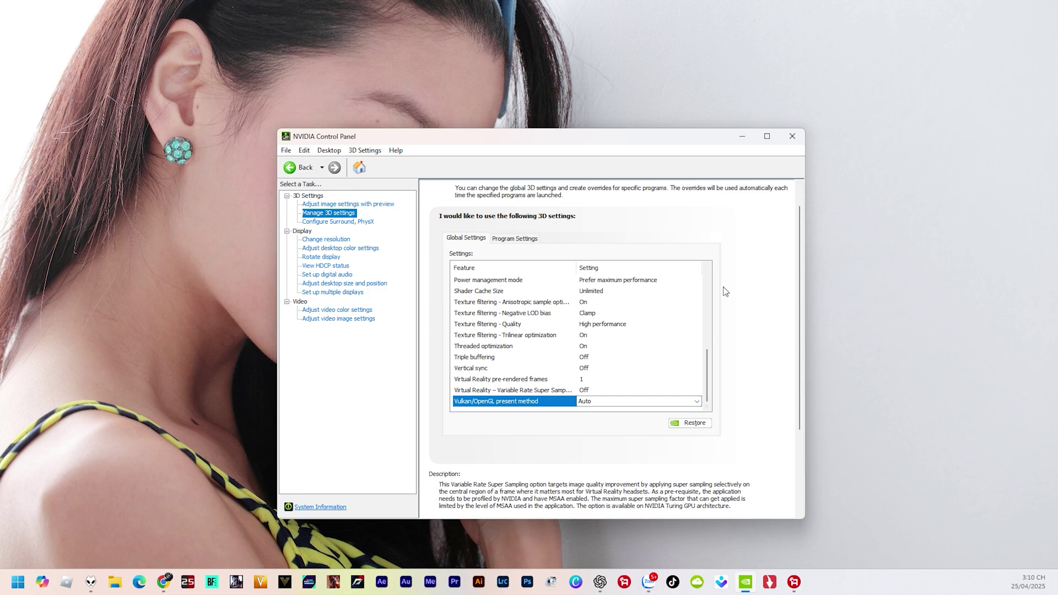
{"action": "scroll", "coordinate": [768, 292], "scroll_direction": "down", "scroll_amount": 1}
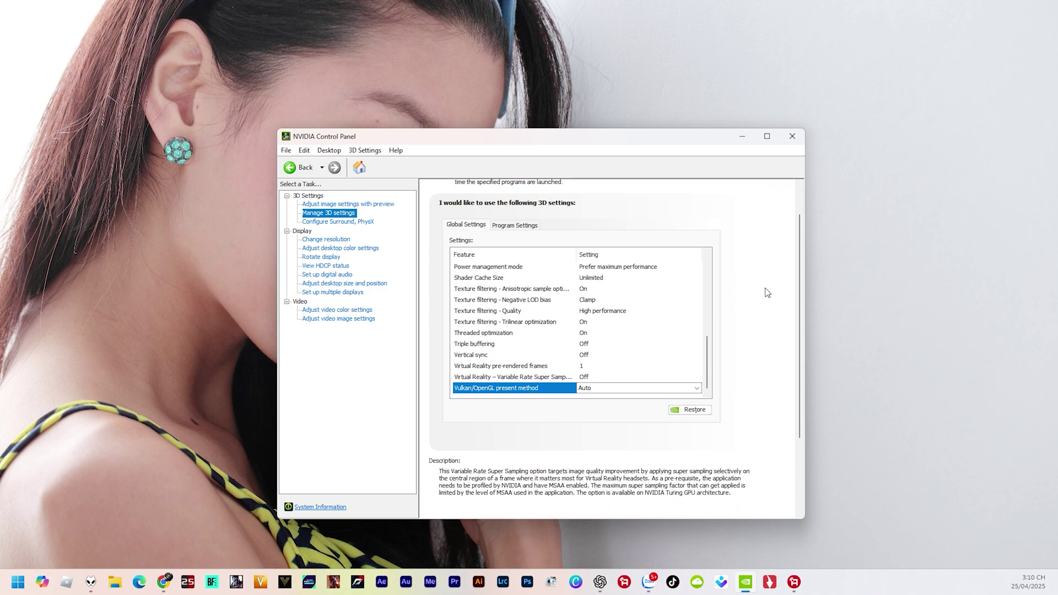
{"action": "scroll", "coordinate": [768, 293], "scroll_direction": "down", "scroll_amount": 3}
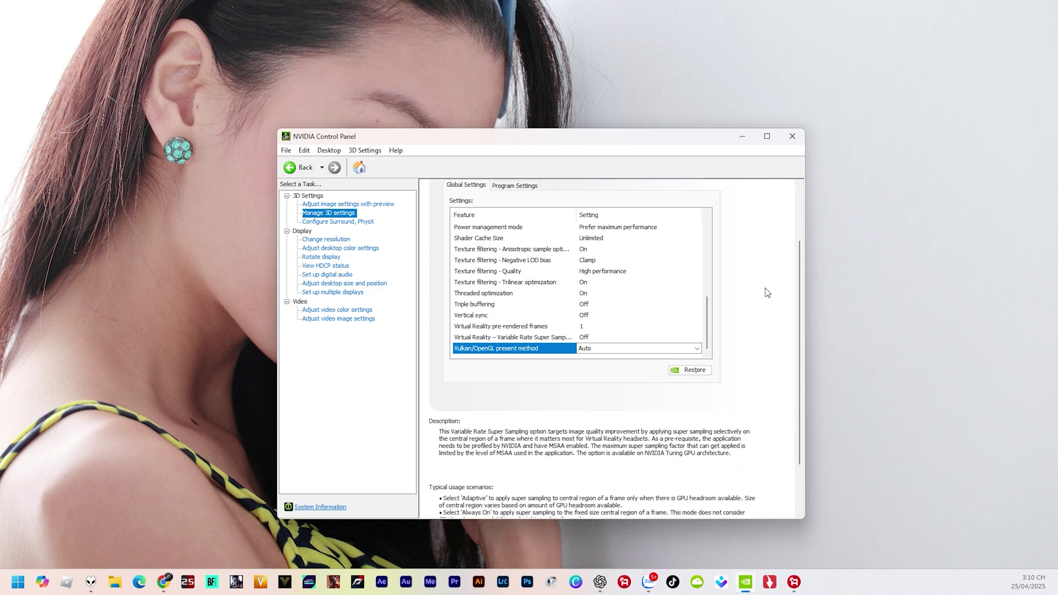
{"action": "scroll", "coordinate": [768, 293], "scroll_direction": "up", "scroll_amount": 5}
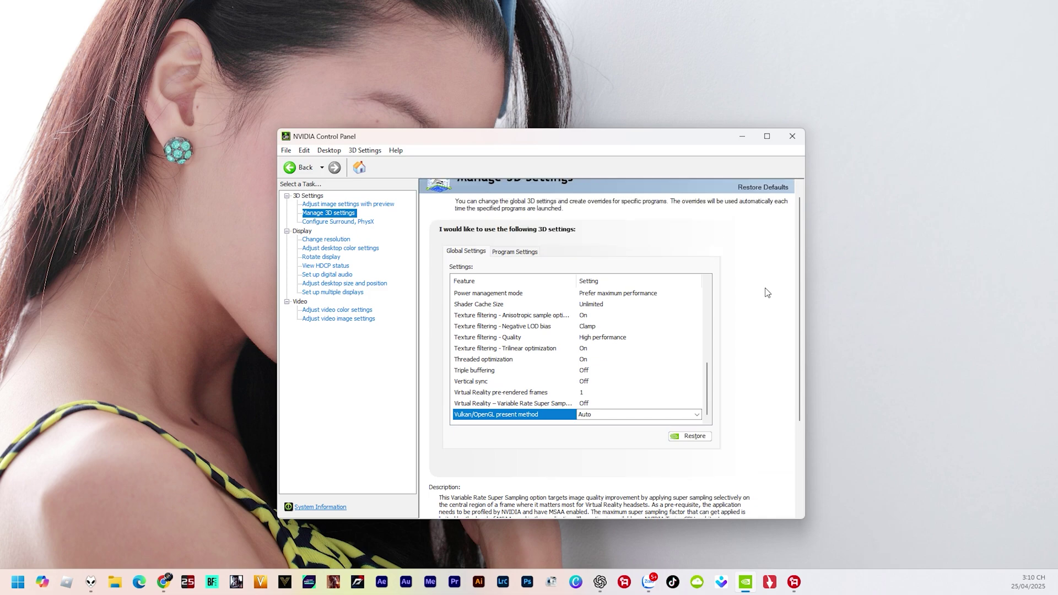
{"action": "scroll", "coordinate": [767, 294], "scroll_direction": "up", "scroll_amount": 1}
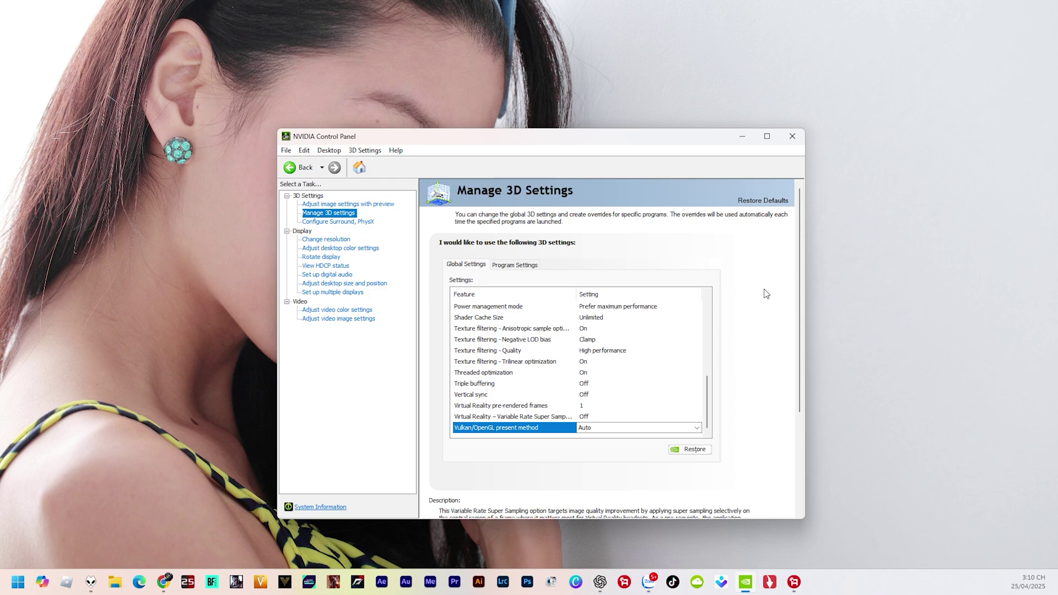